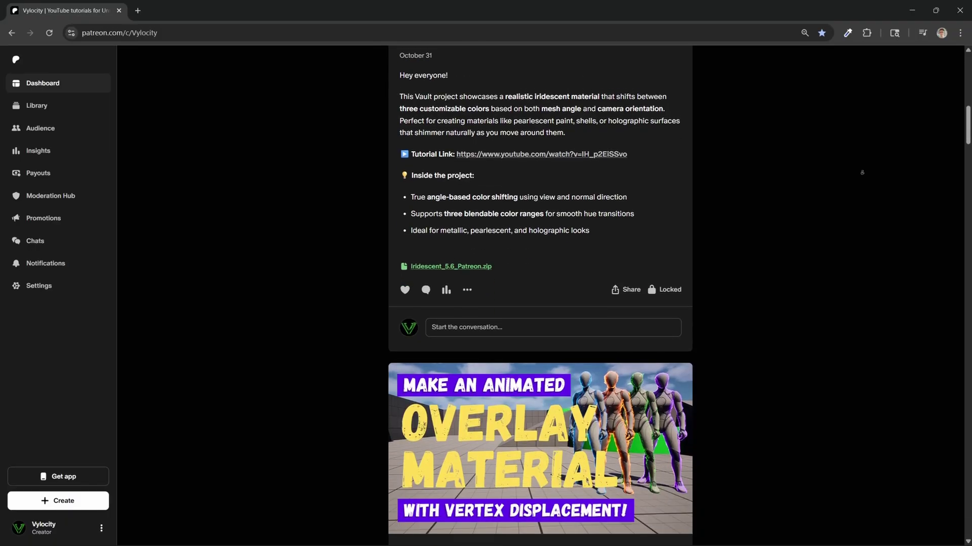
Look through the project posts on Vylocity's Patreon page.
scroll(861, 172, down, 10)
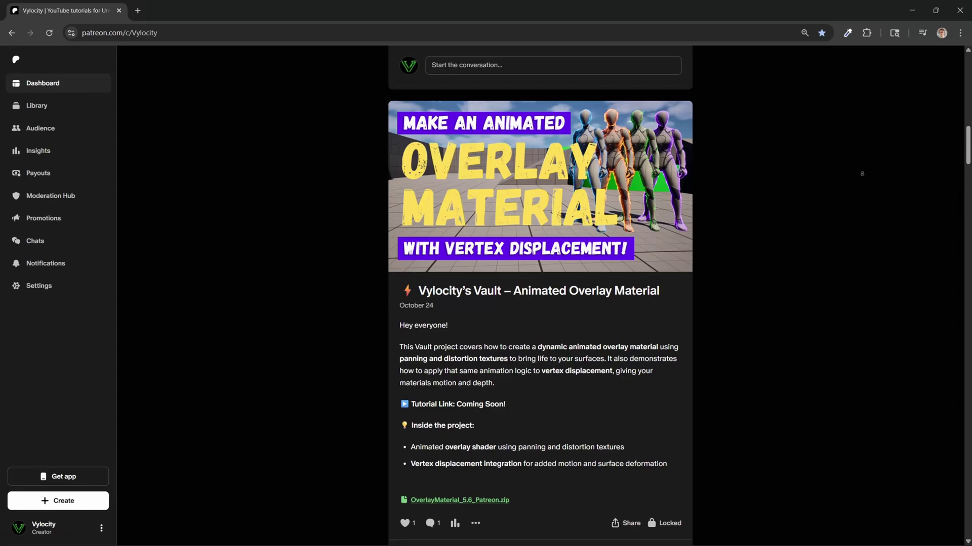
scroll(861, 178, down, 15)
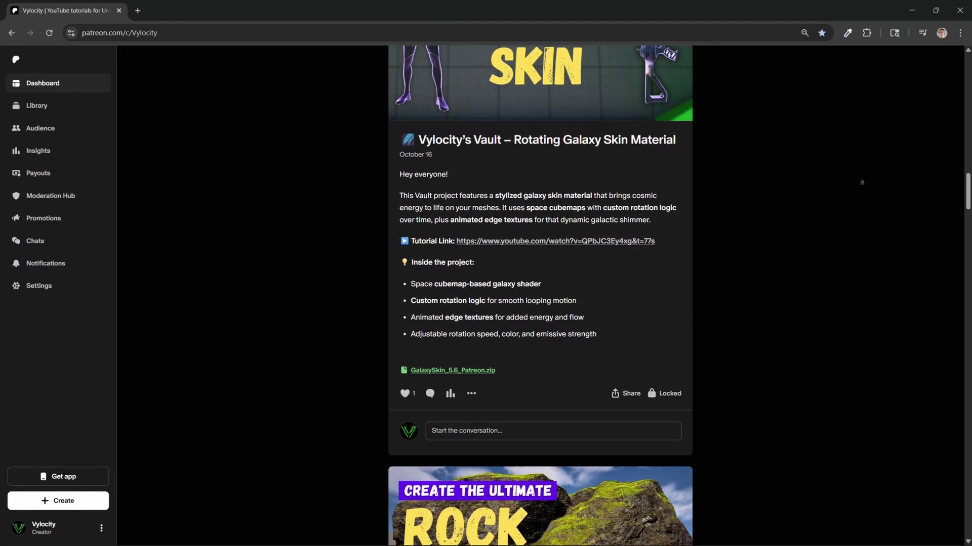
scroll(862, 182, down, 16)
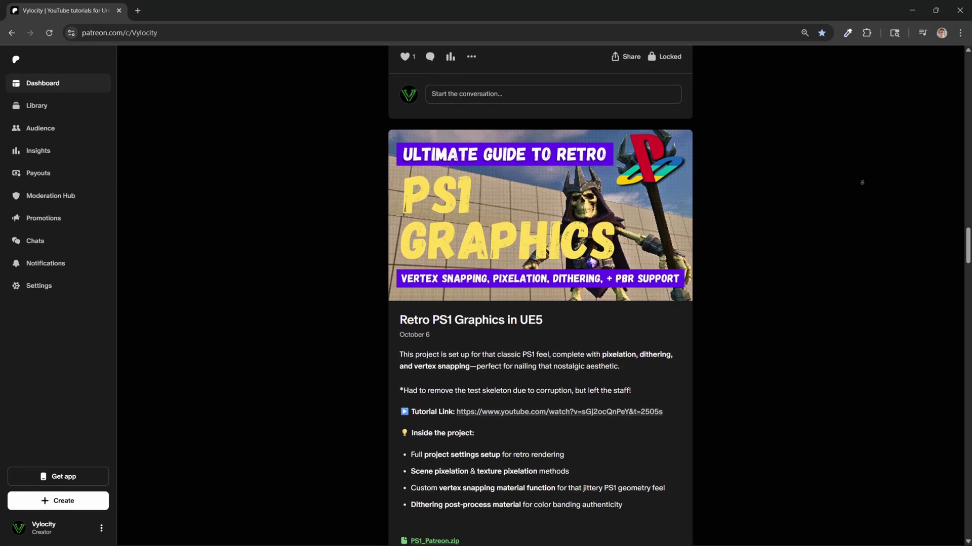
scroll(861, 182, down, 17)
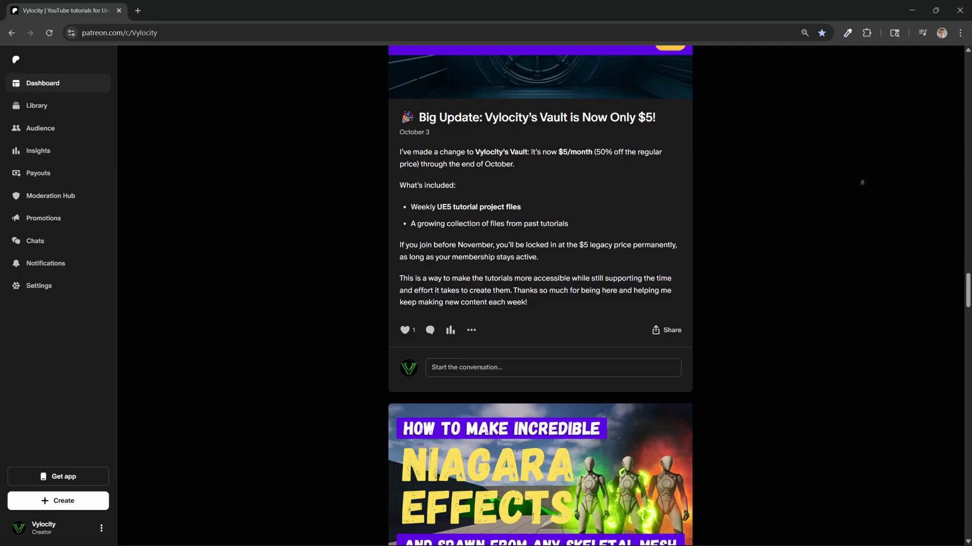
scroll(862, 182, down, 16)
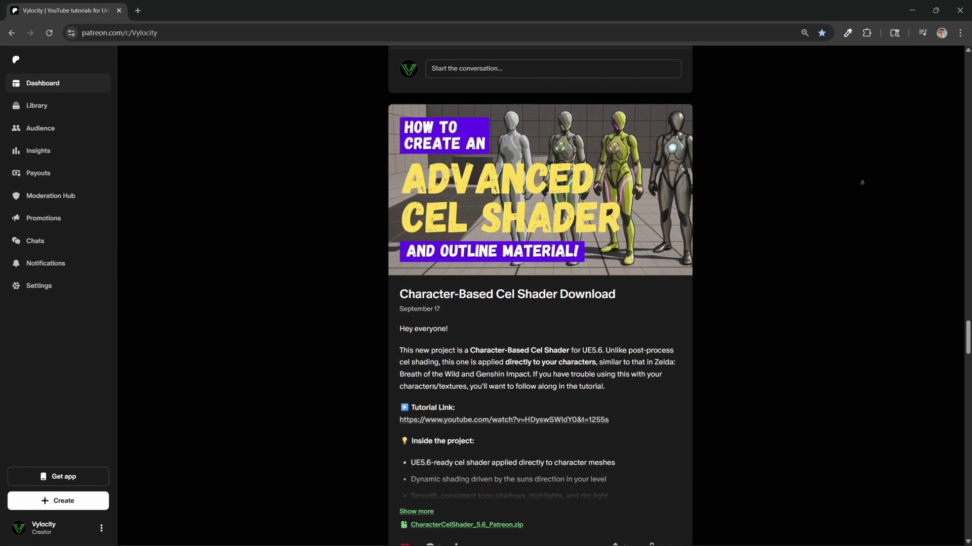
scroll(861, 182, down, 14)
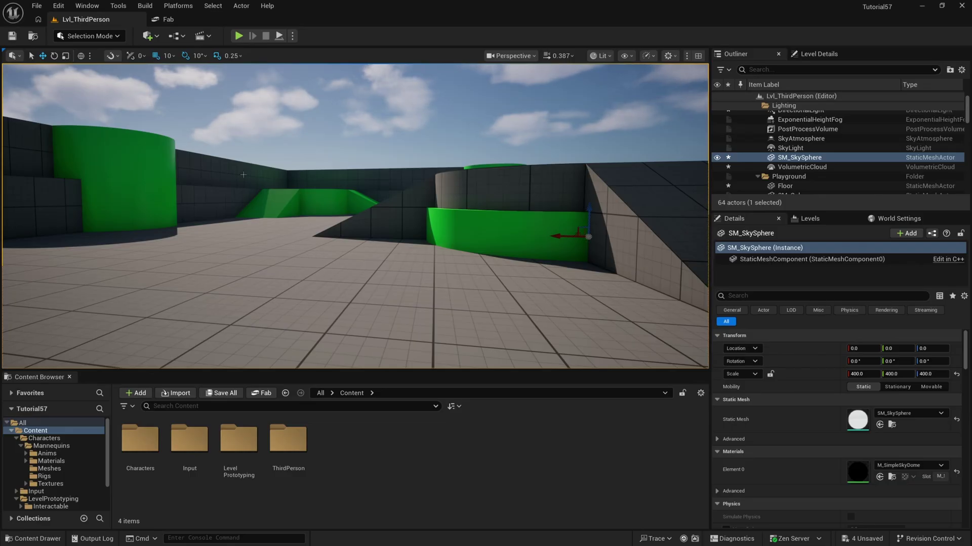
Open the Fab marketplace's home page inside the editor and search for "cobblestone quixel".
click(87, 6)
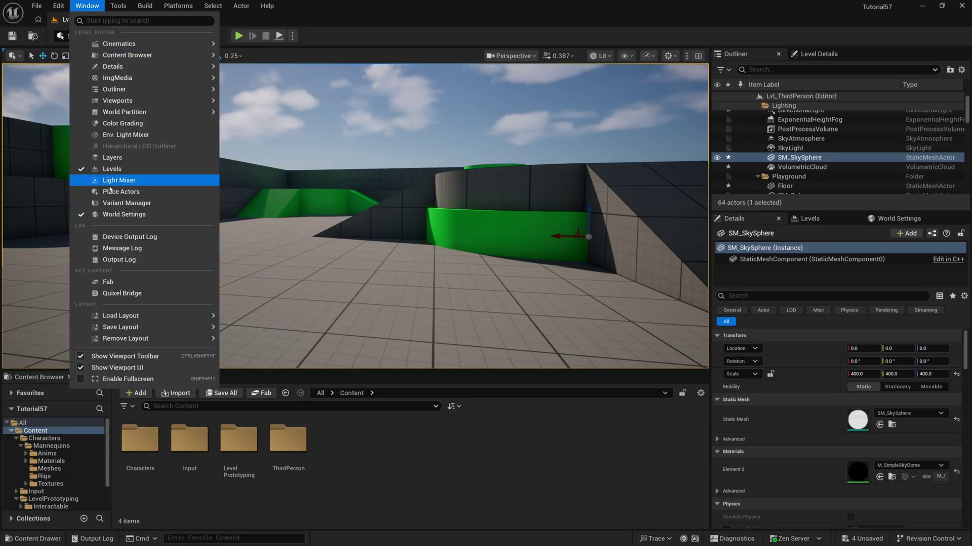
click(108, 281)
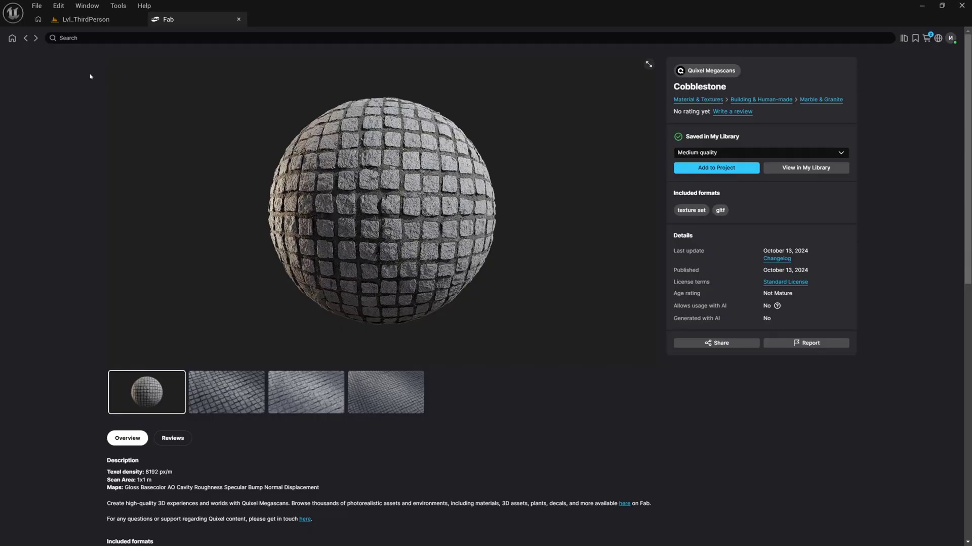
click(12, 41)
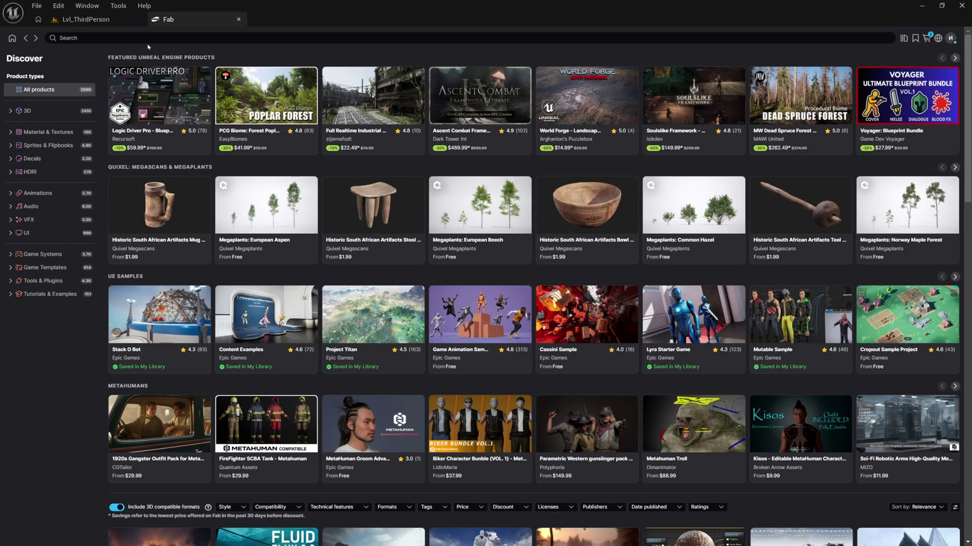
click(148, 39)
text(cobbletone)
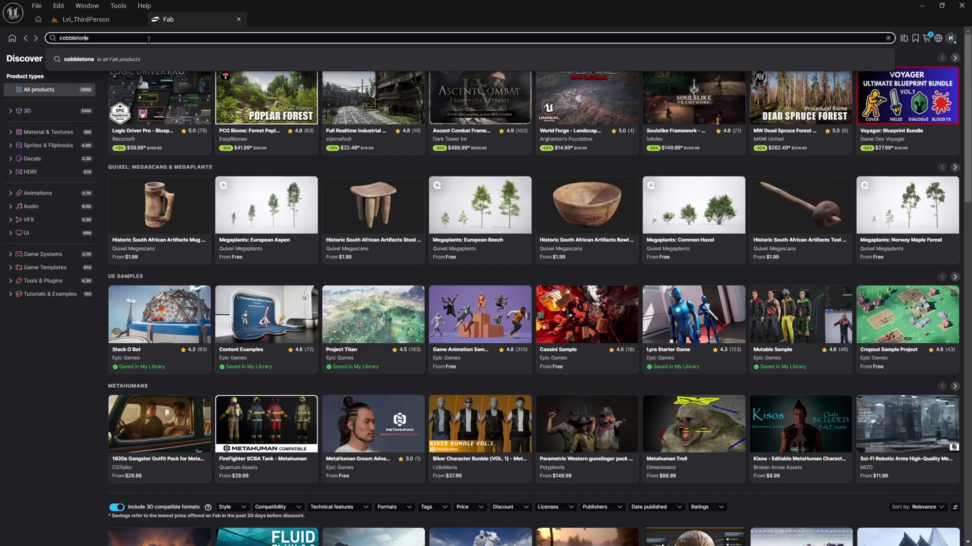
text(s)
text( quixel)
key(Return)
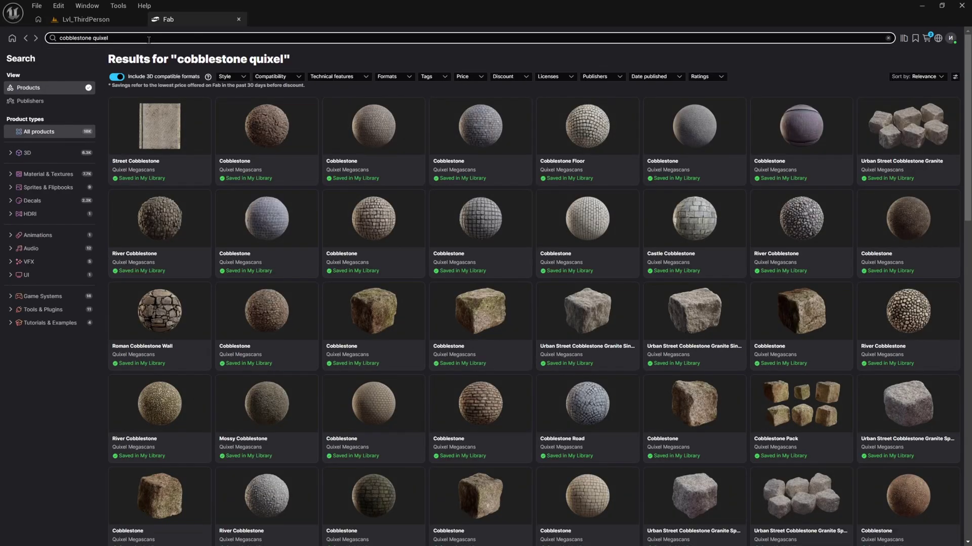
Filter the cobblestone search results to show only free products.
click(476, 80)
click(416, 119)
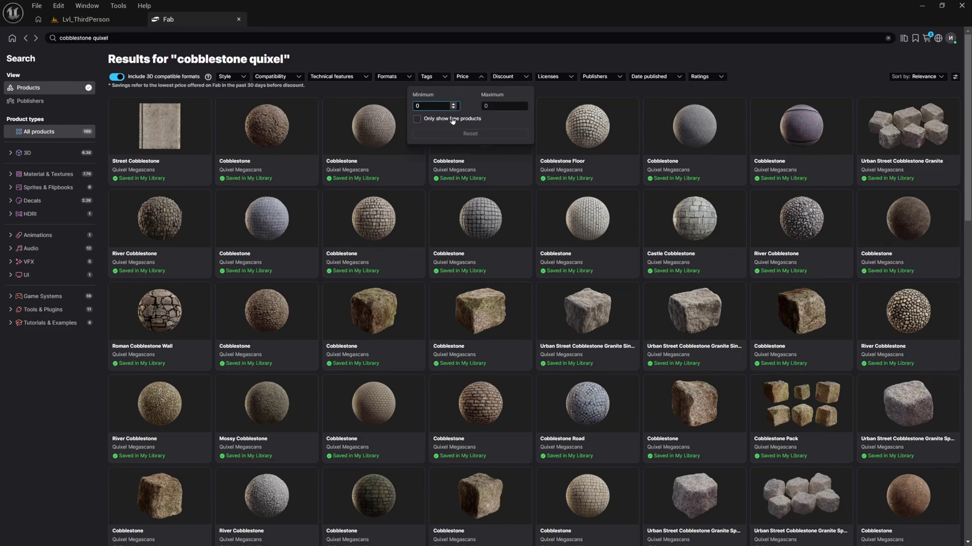
click(336, 103)
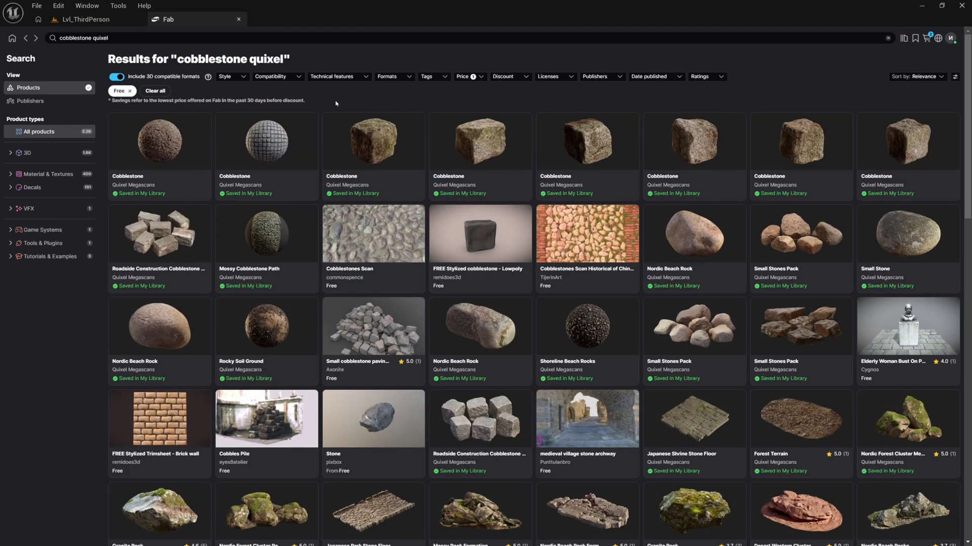
Add the free square-paved Quixel Megascans Cobblestone material to the project in Low quality.
click(266, 140)
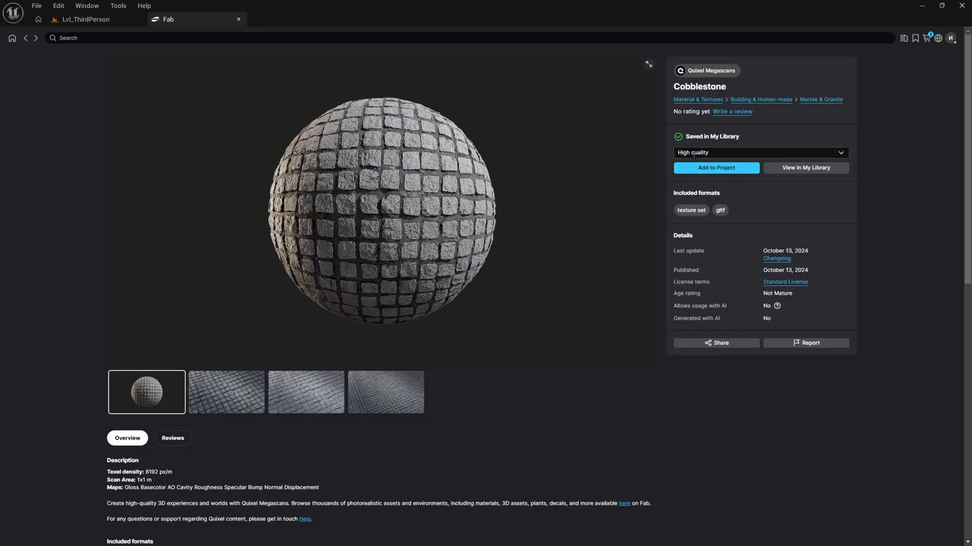
click(714, 152)
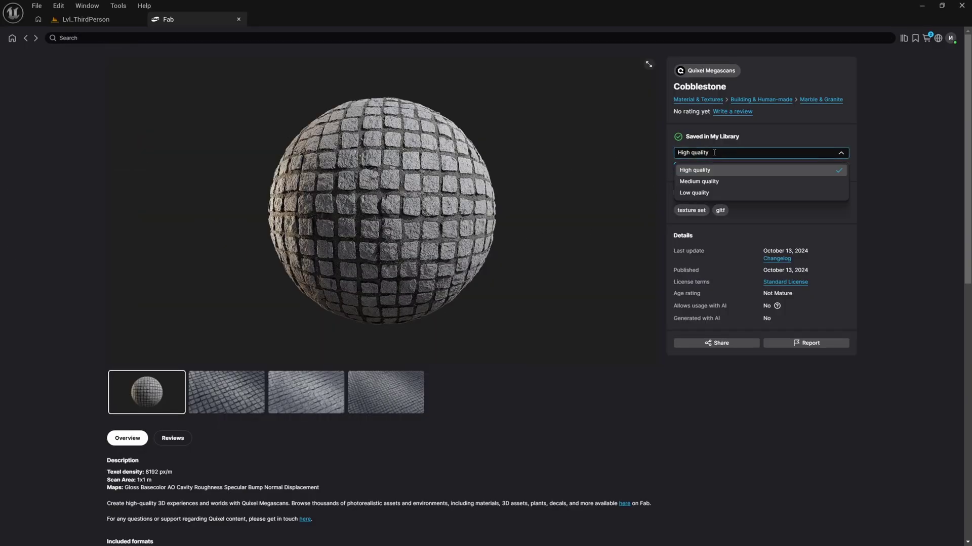
click(721, 192)
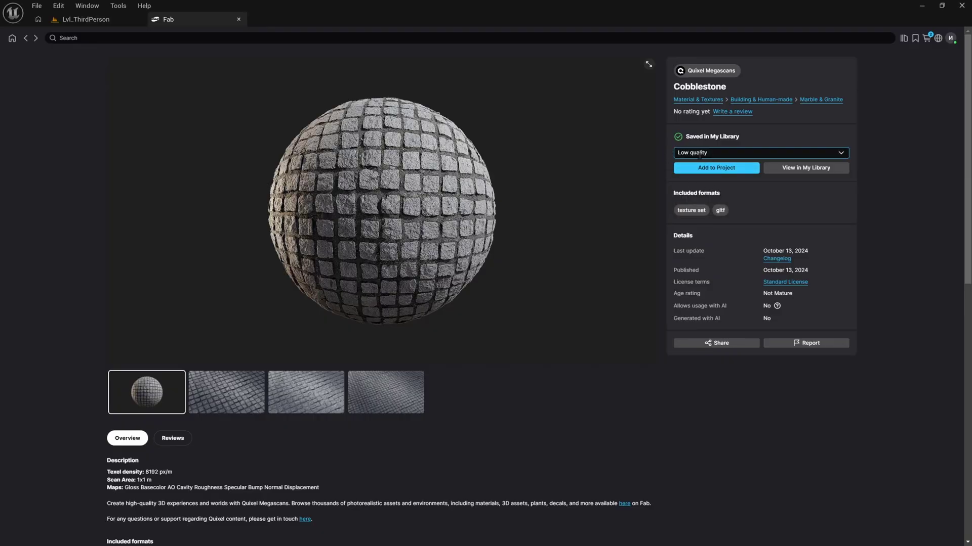
click(705, 169)
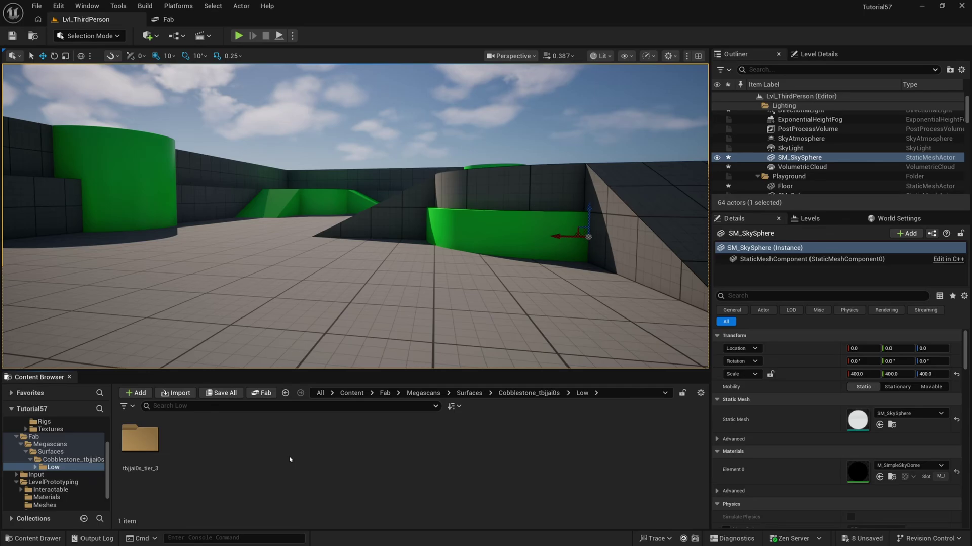
Go to the Megascans Surfaces folder and filter its contents to show only Texture assets.
click(469, 393)
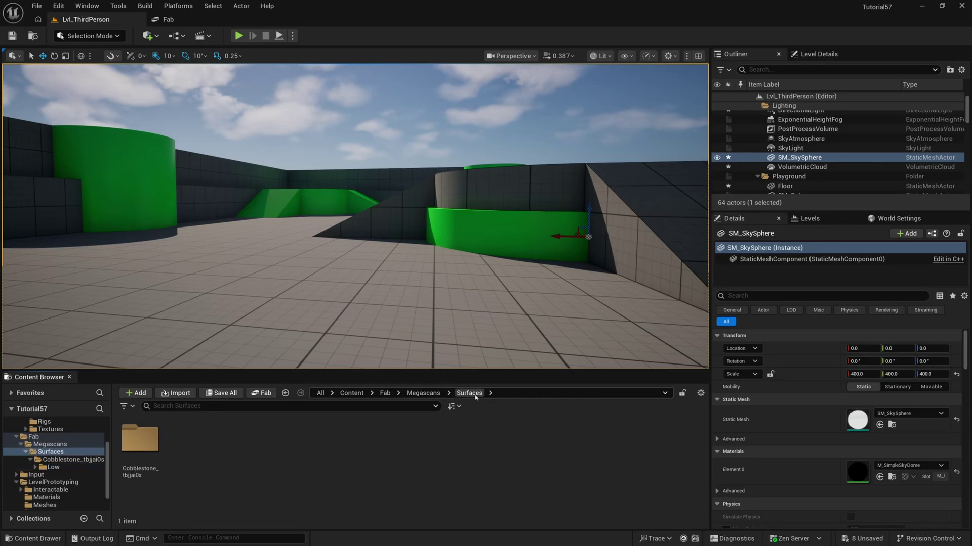
click(124, 406)
click(150, 423)
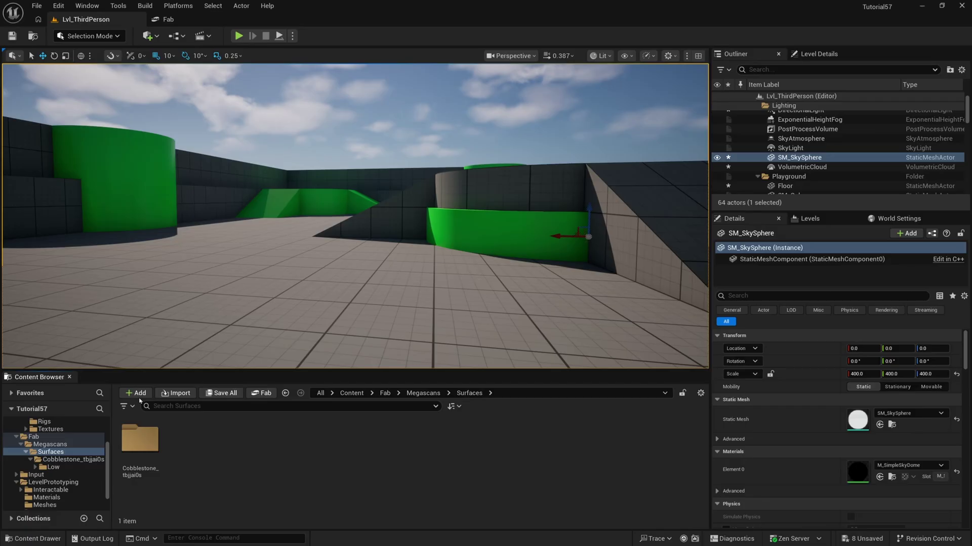
click(124, 407)
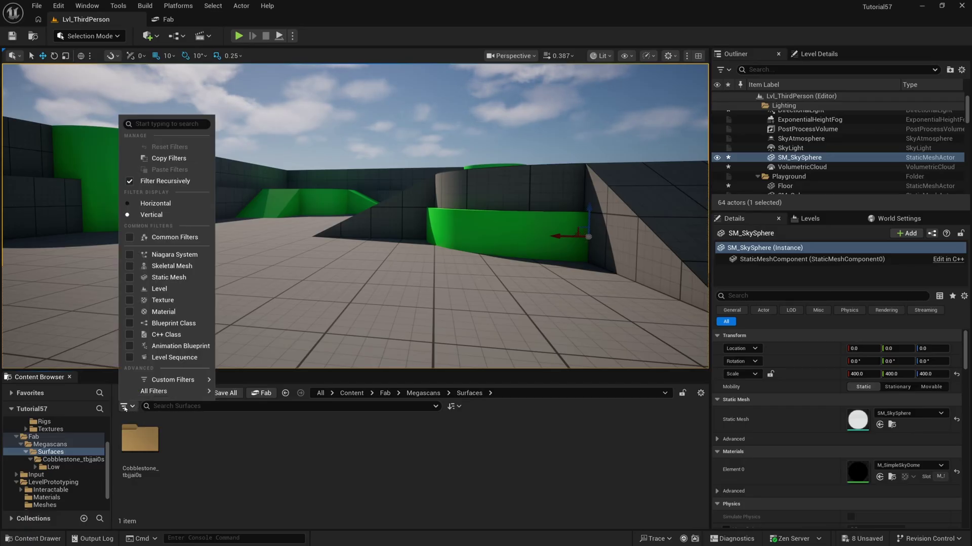
click(130, 300)
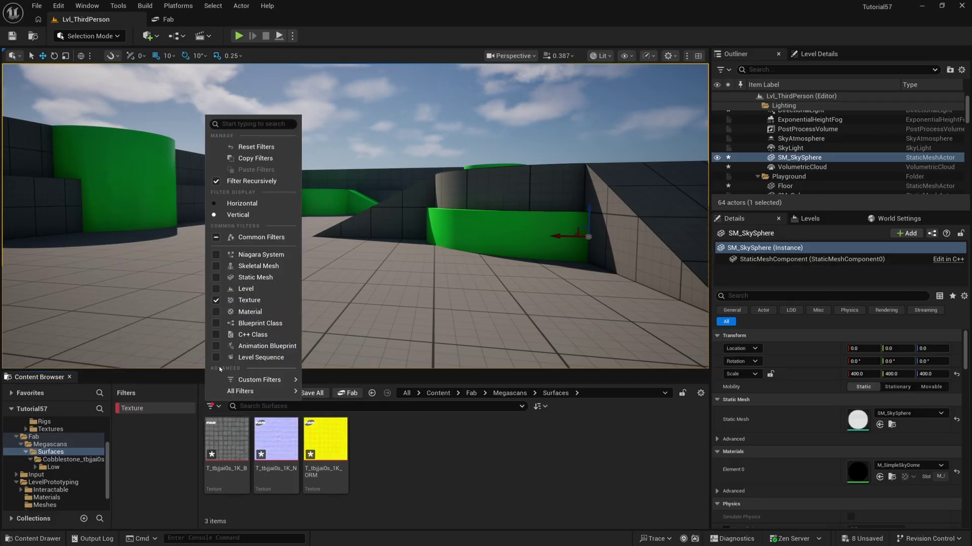
key(Escape)
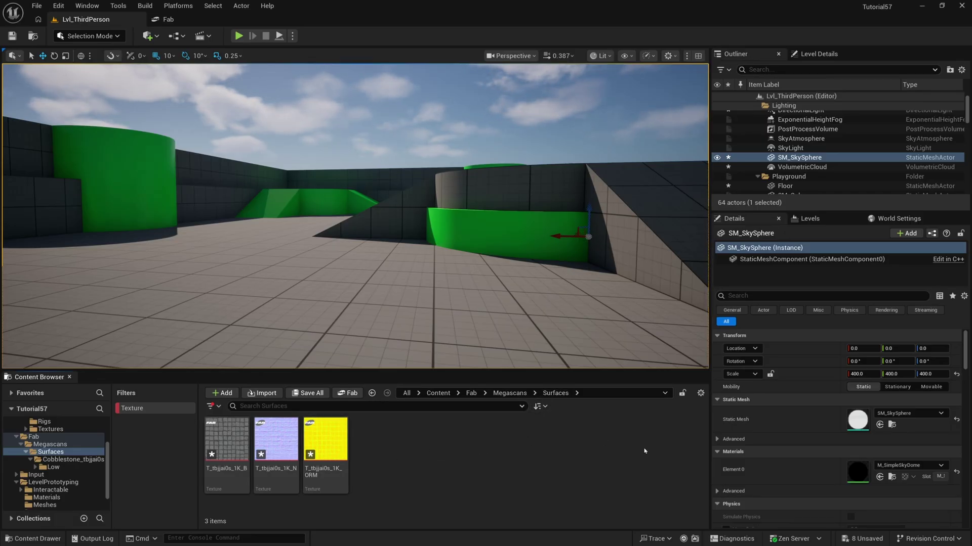
Select all three cobblestone textures and open them for bulk editing in the Property Matrix.
click(326, 445)
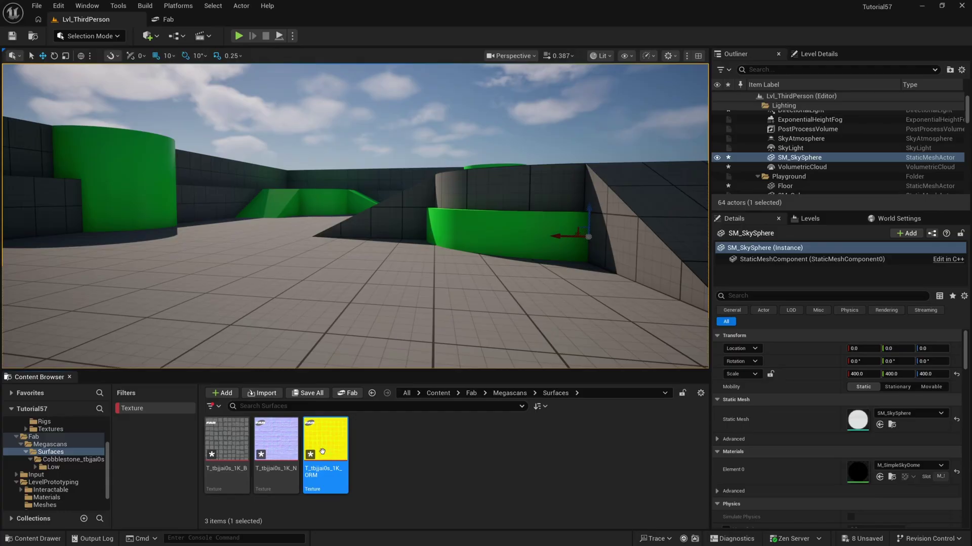
key(ctrl+a)
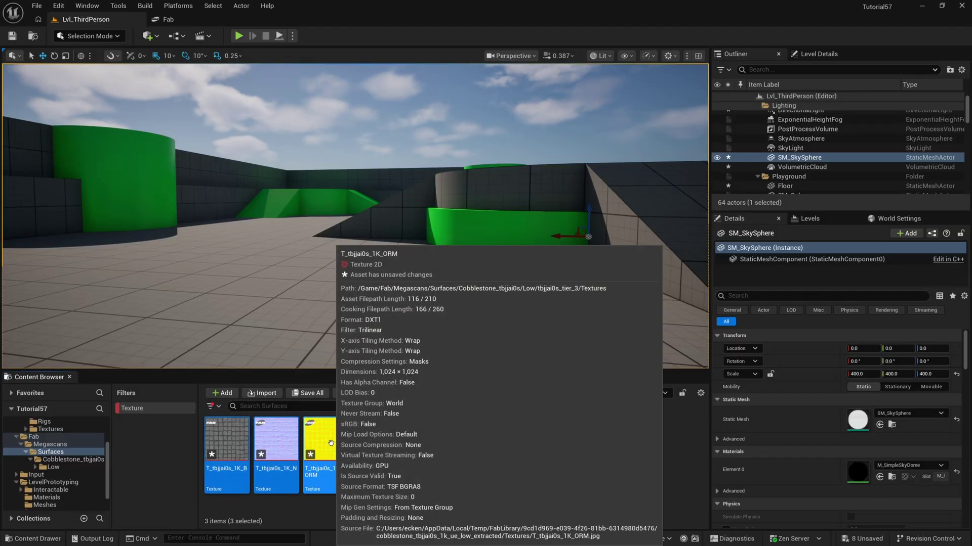
right_click(332, 446)
mouse_move(458, 266)
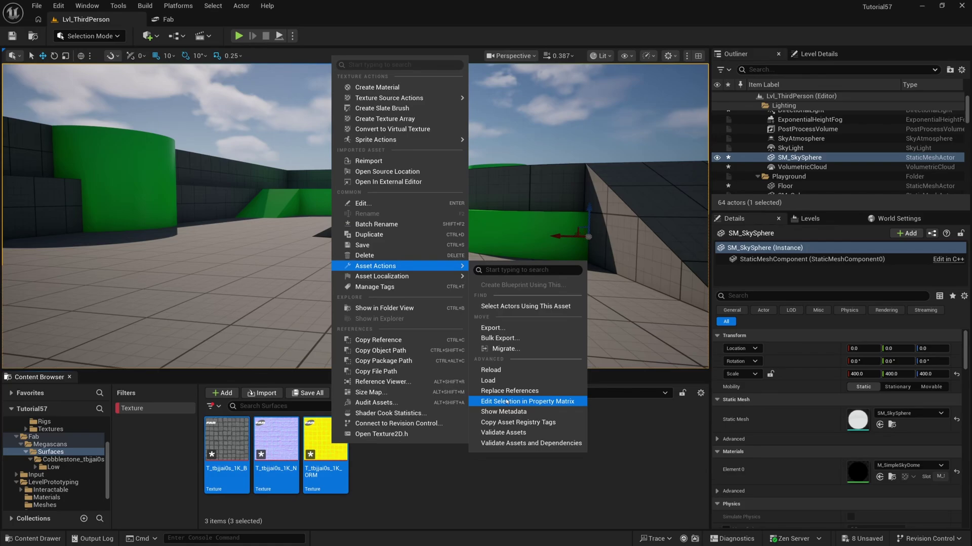
click(573, 405)
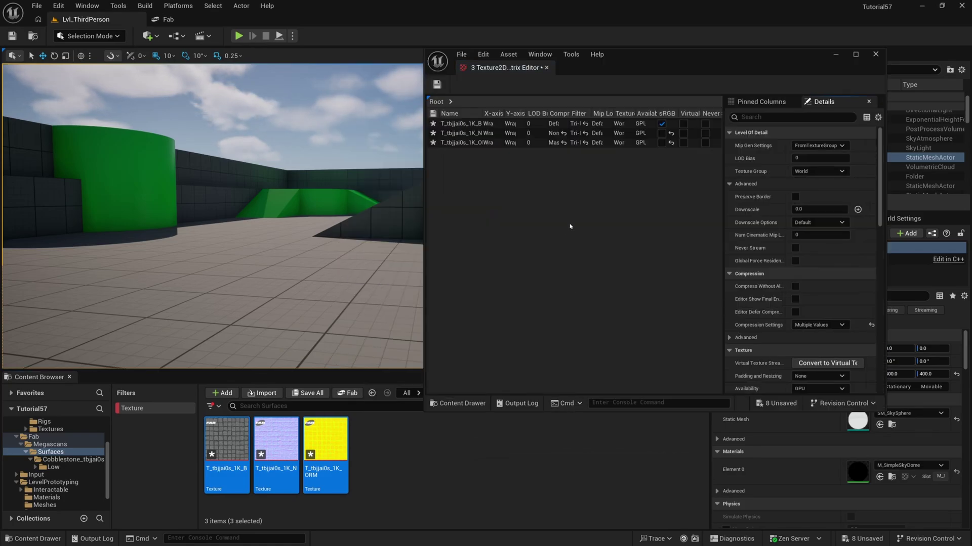
drag(647, 66, 629, 65)
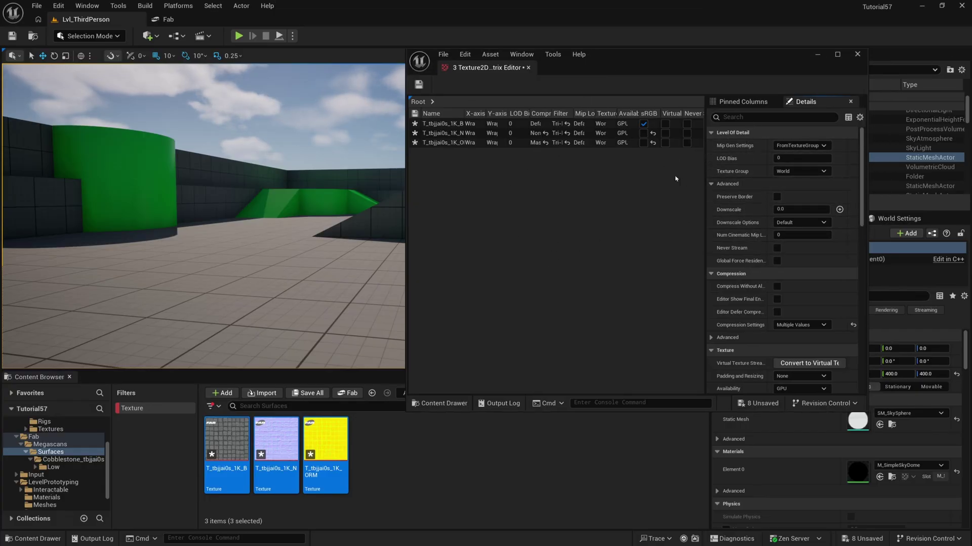
Open the base colour texture T_tbjjai0s_1K_B, place its window beside the property matrix, and inspect its detail.
double_click(223, 430)
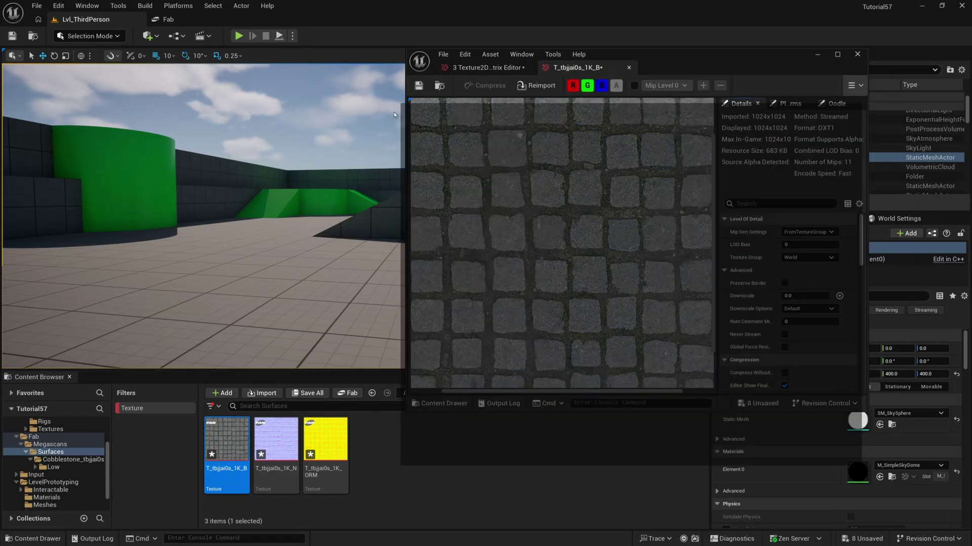
drag(544, 68, 69, 87)
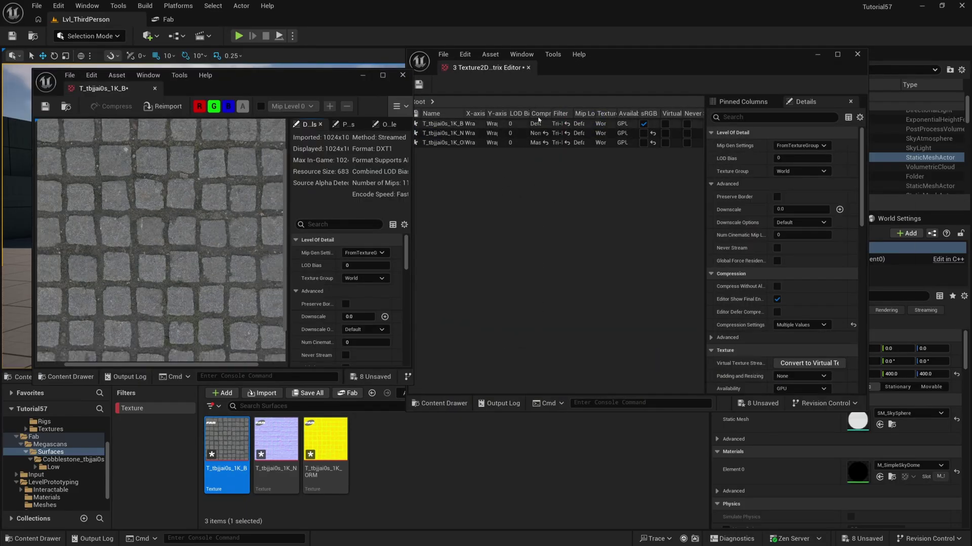
drag(249, 84, 230, 79)
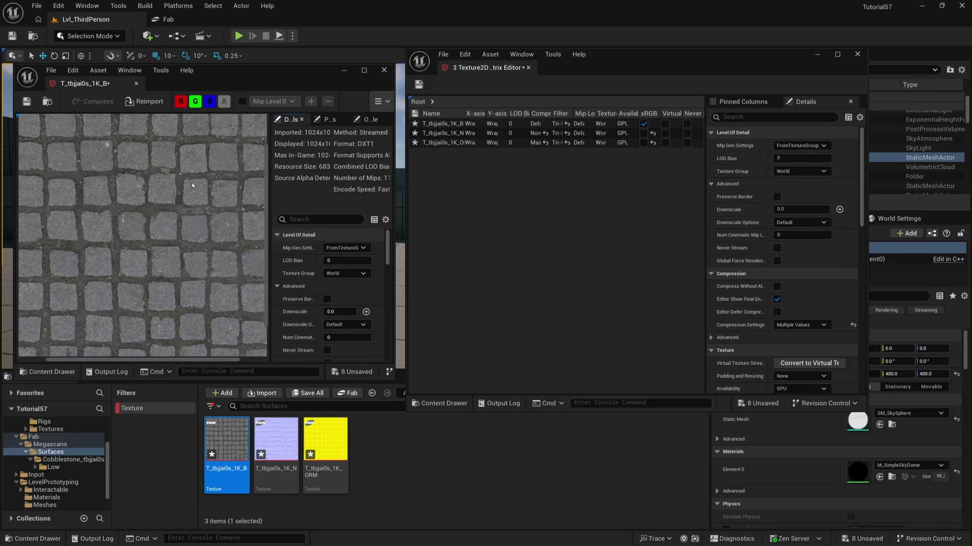
scroll(192, 185, down, 3)
scroll(207, 224, up, 2)
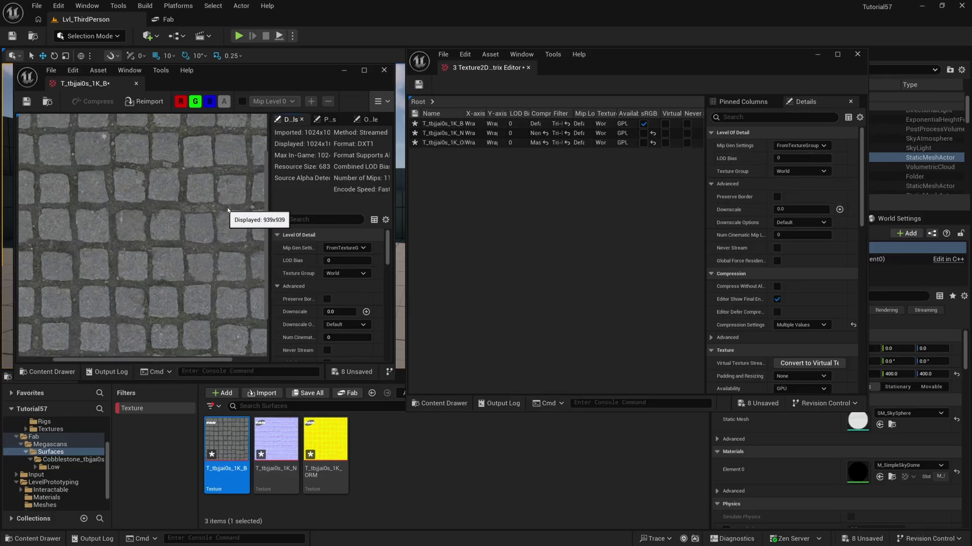
Find the Maximum Texture Size property by searching "max" and set it to 128 for all three textures.
click(800, 116)
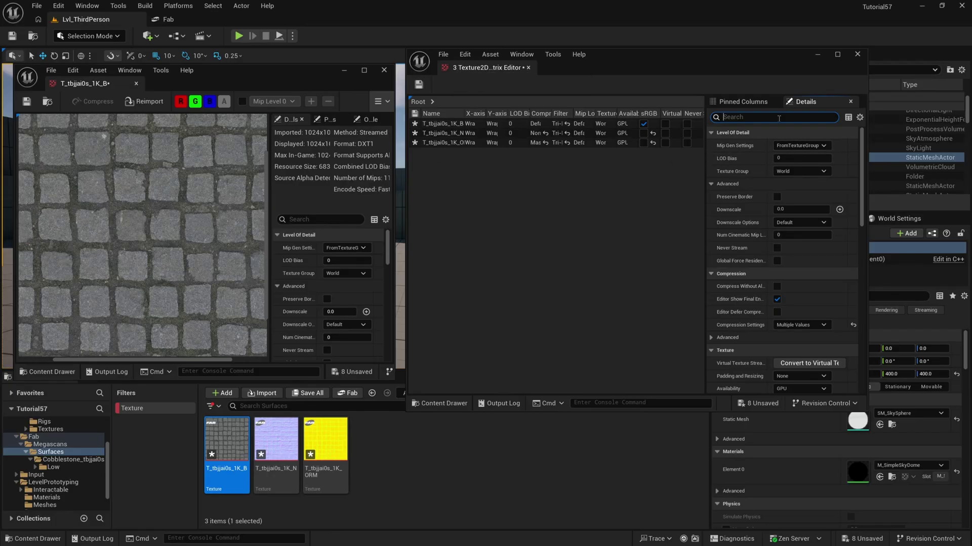
text(max)
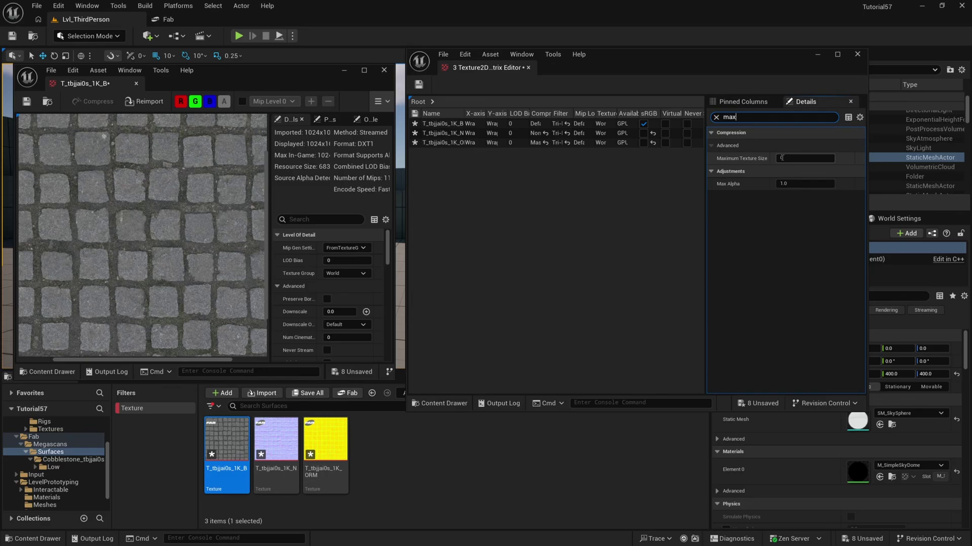
click(829, 158)
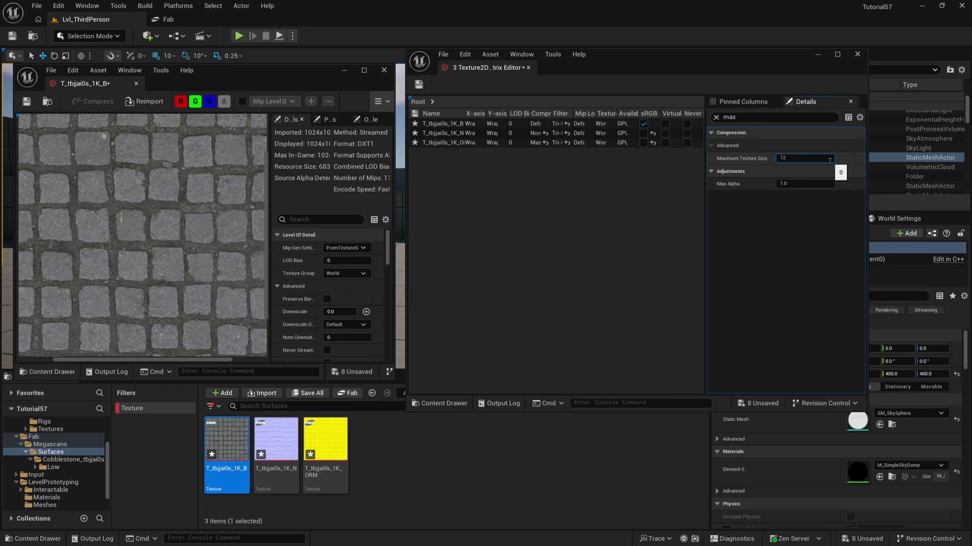
key(Return)
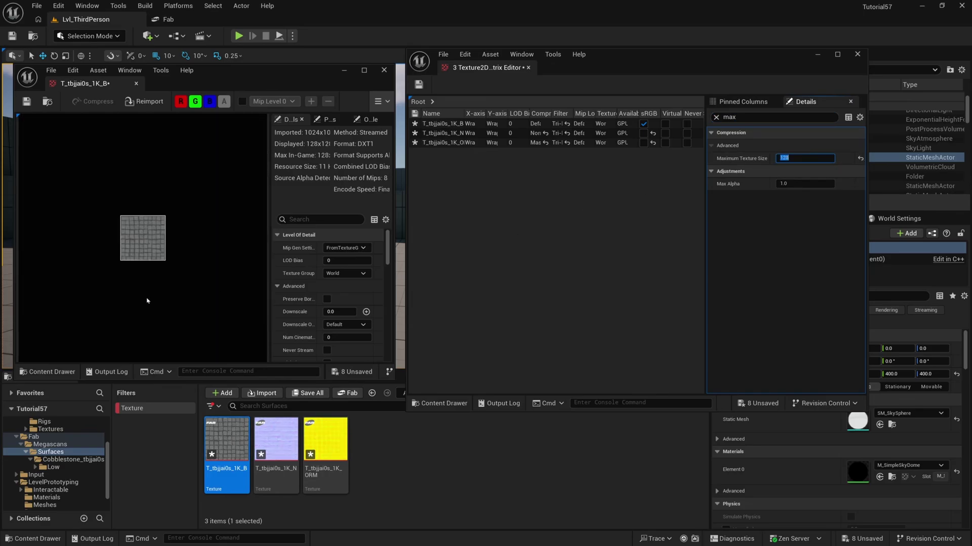
Set the texture Filter to Nearest for all three cobblestone textures in the property matrix.
scroll(142, 240, up, 5)
scroll(142, 240, up, 8)
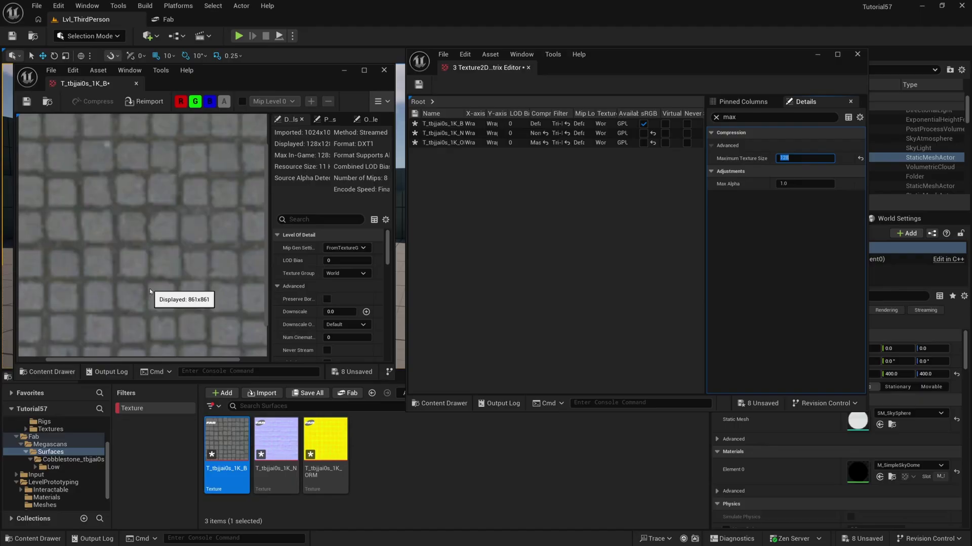
scroll(156, 231, down, 5)
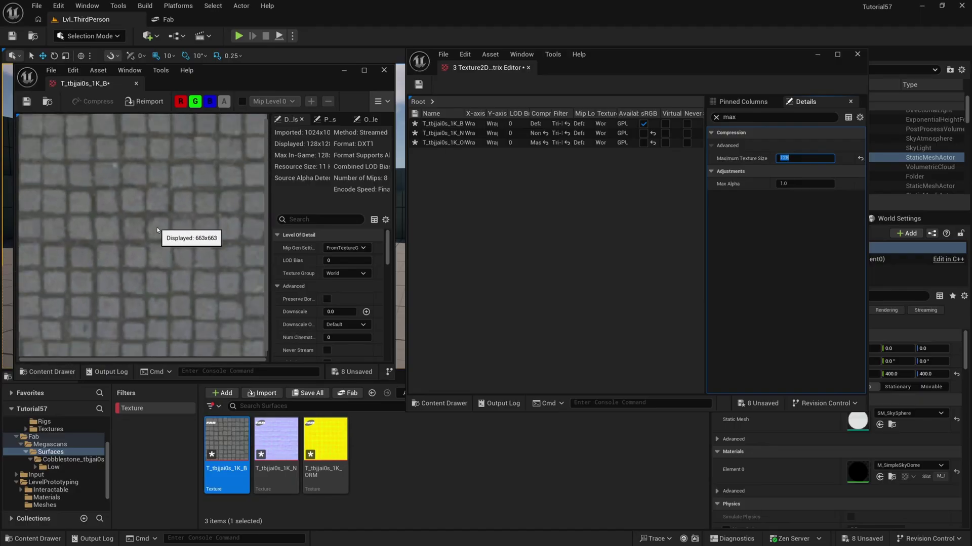
click(716, 117)
scroll(748, 181, down, 4)
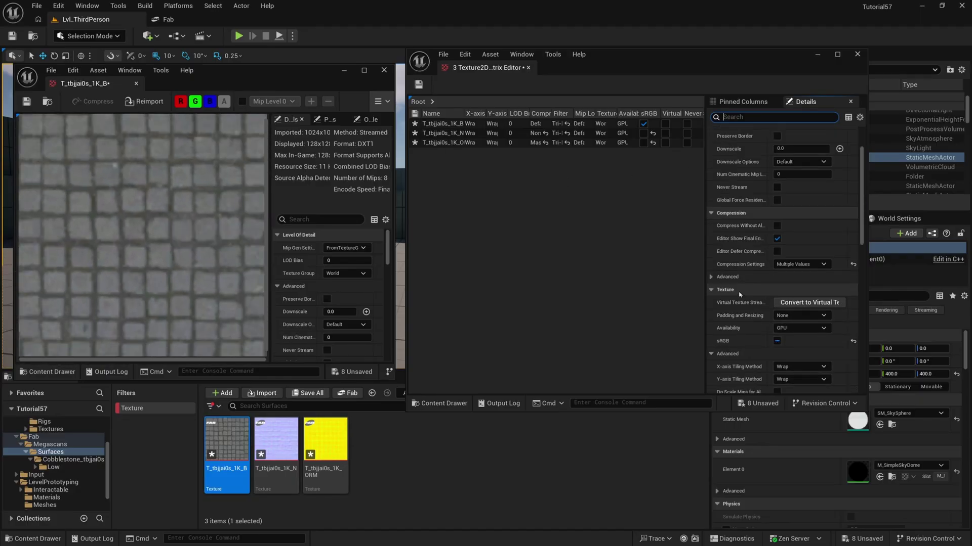
scroll(748, 181, down, 4)
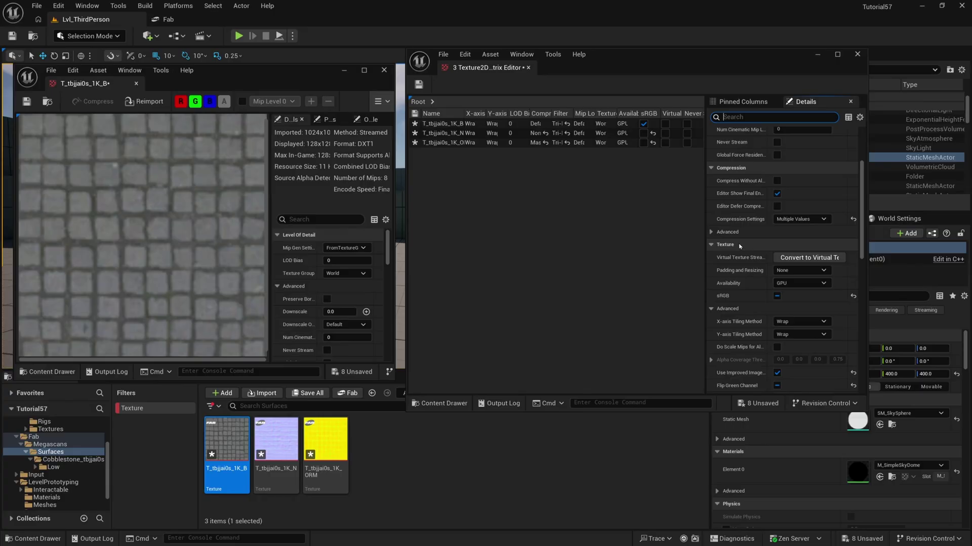
scroll(729, 250, down, 4)
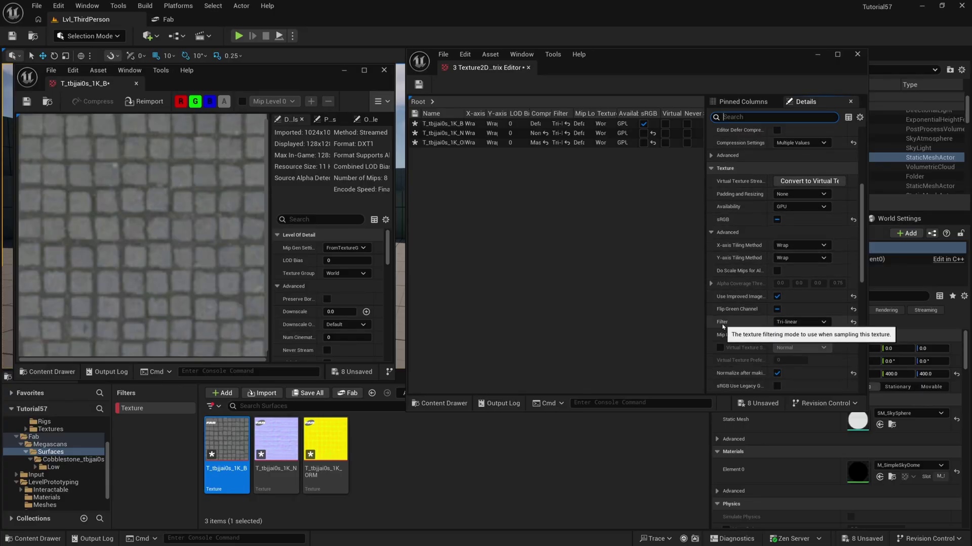
click(809, 325)
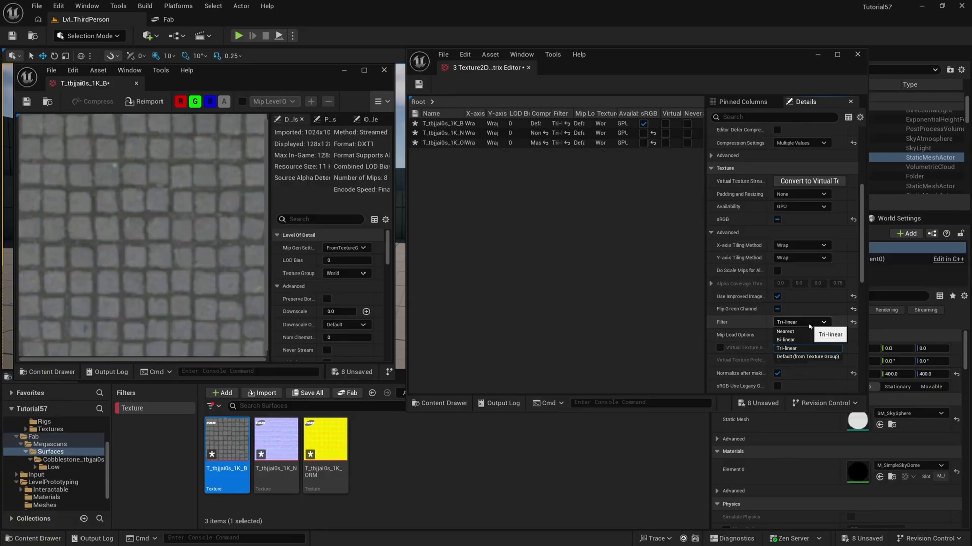
click(785, 331)
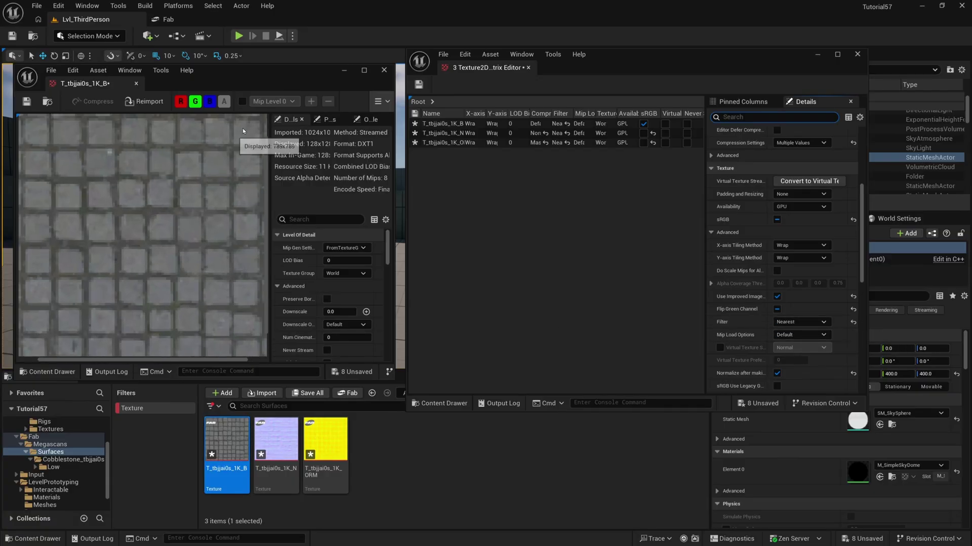
Examine the pixel detail of the base colour texture T_tbjjai0s_1K_B up close across different areas of its preview.
scroll(198, 180, up, 5)
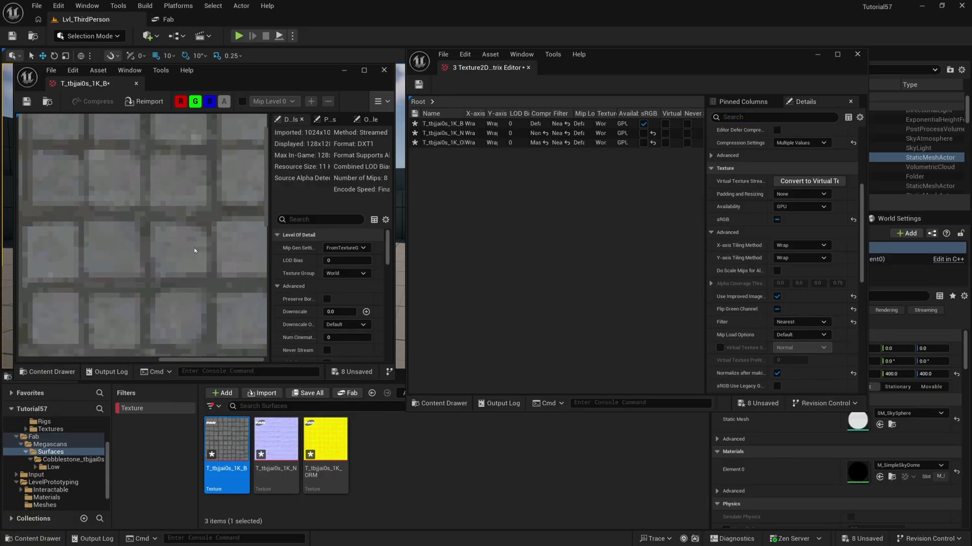
scroll(187, 258, up, 2)
mouse_move(98, 266)
right_down()
mouse_move(213, 222)
mouse_move(184, 275)
right_up()
drag(185, 274, 284, 176)
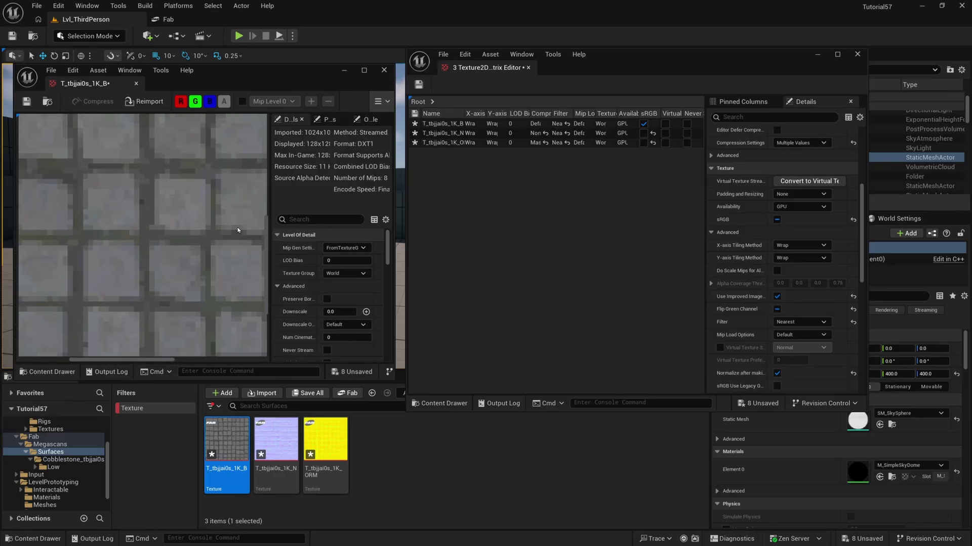
scroll(150, 243, down, 1)
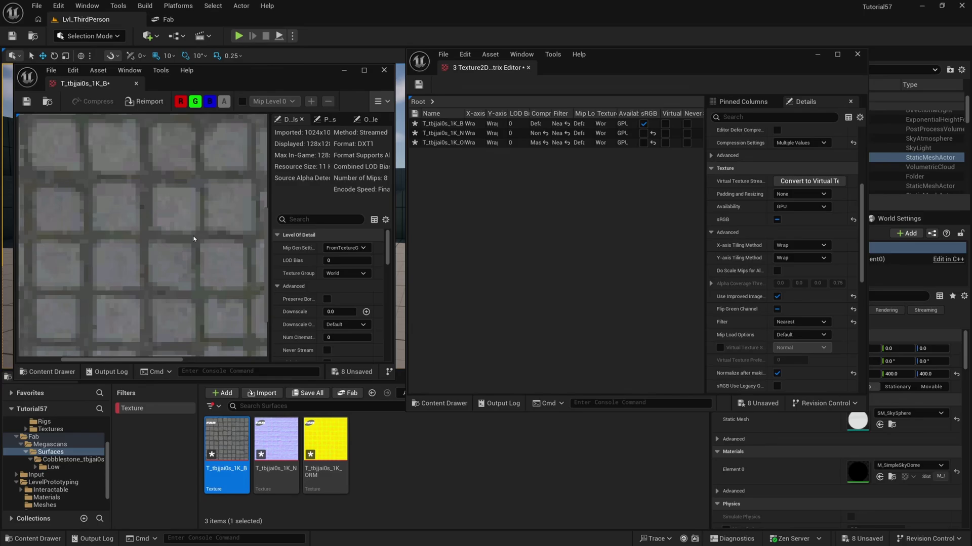
scroll(194, 239, down, 1)
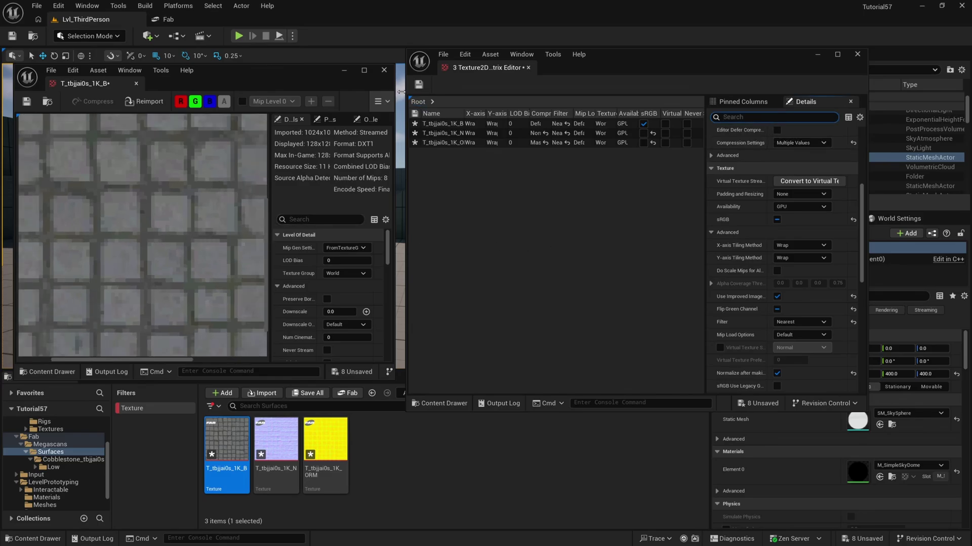
right_drag(171, 192, 131, 225)
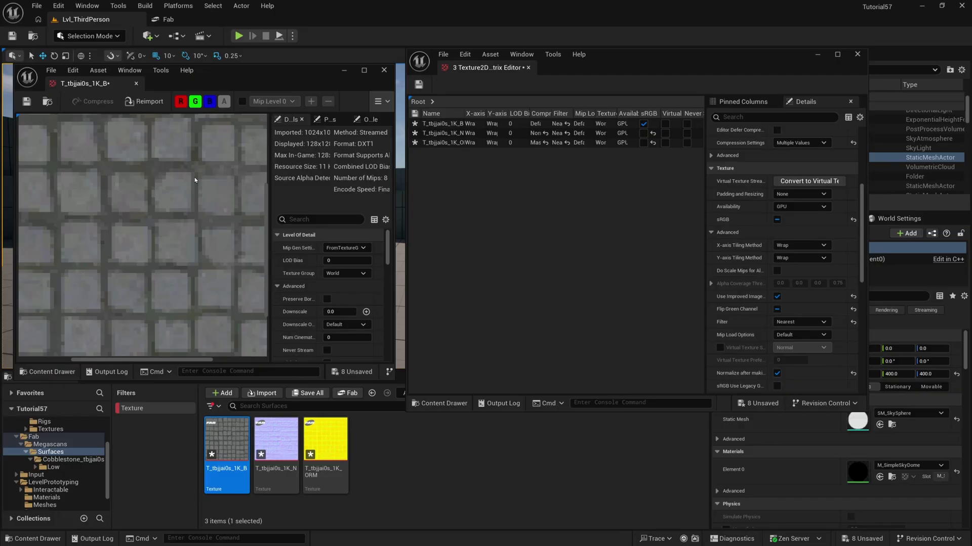
right_drag(160, 207, 172, 162)
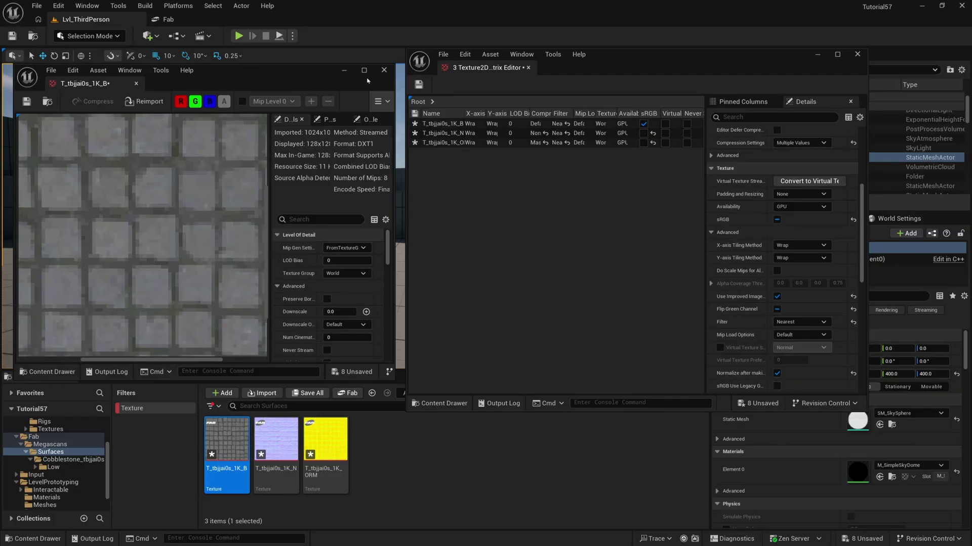
Save the three textures and close the texture editor and property matrix windows.
click(384, 71)
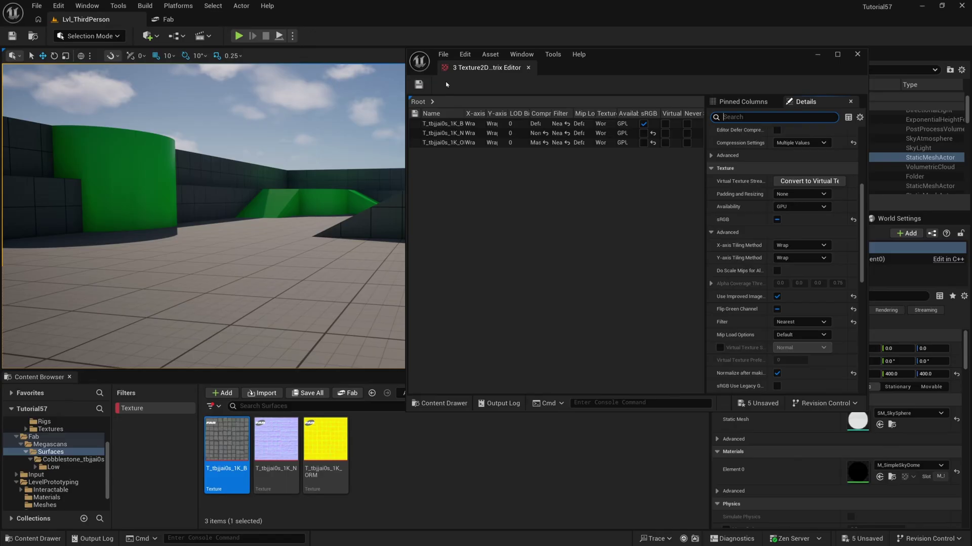
click(853, 58)
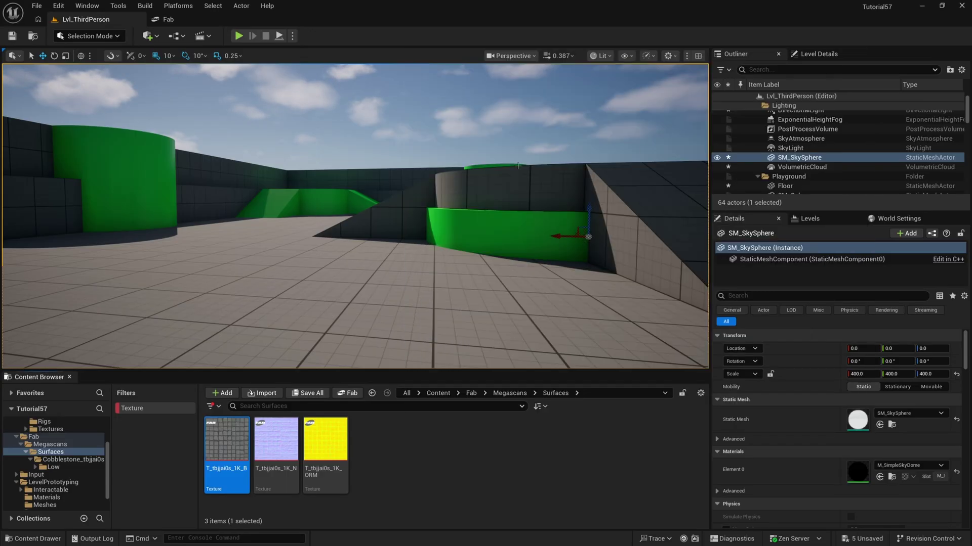
Turn off the Texture filter and go to the Materials folder of the low-quality cobblestone surface.
right_drag(290, 263, 294, 306)
key(e)
drag(290, 262, 290, 263)
click(505, 393)
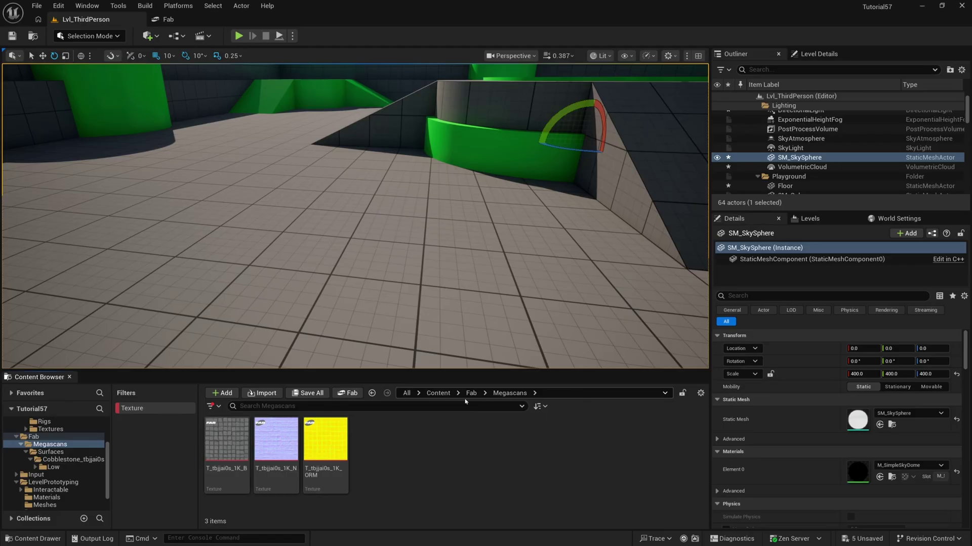
click(151, 408)
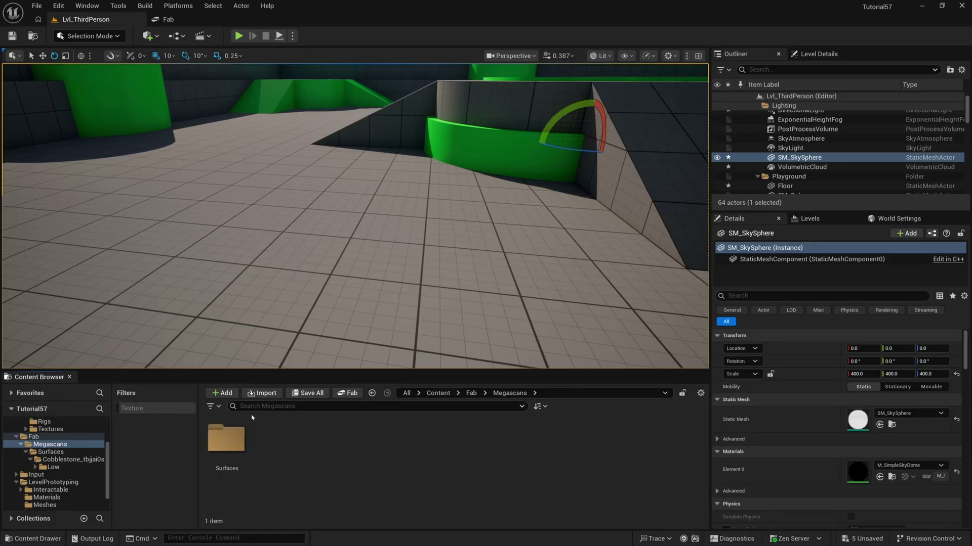
double_click(226, 438)
double_click(226, 438)
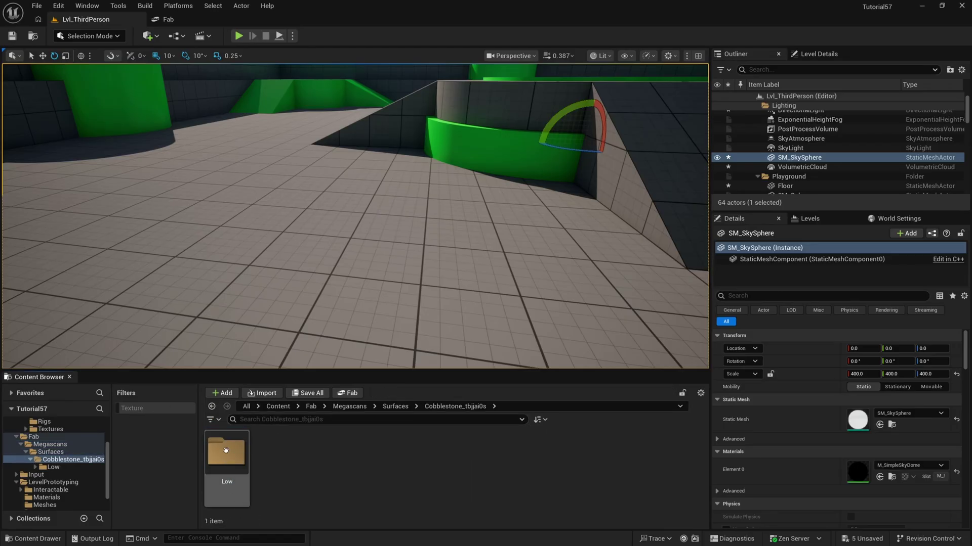
double_click(226, 450)
double_click(225, 450)
double_click(226, 450)
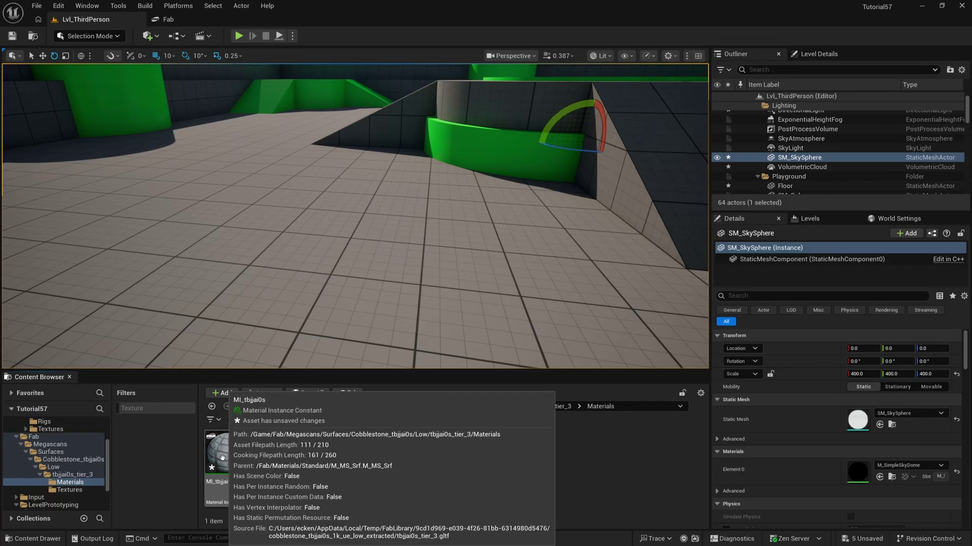
Apply the cobblestone material instance MI_tbjjai0s to the floor and select the floor.
drag(221, 458, 294, 263)
scroll(332, 232, up, 5)
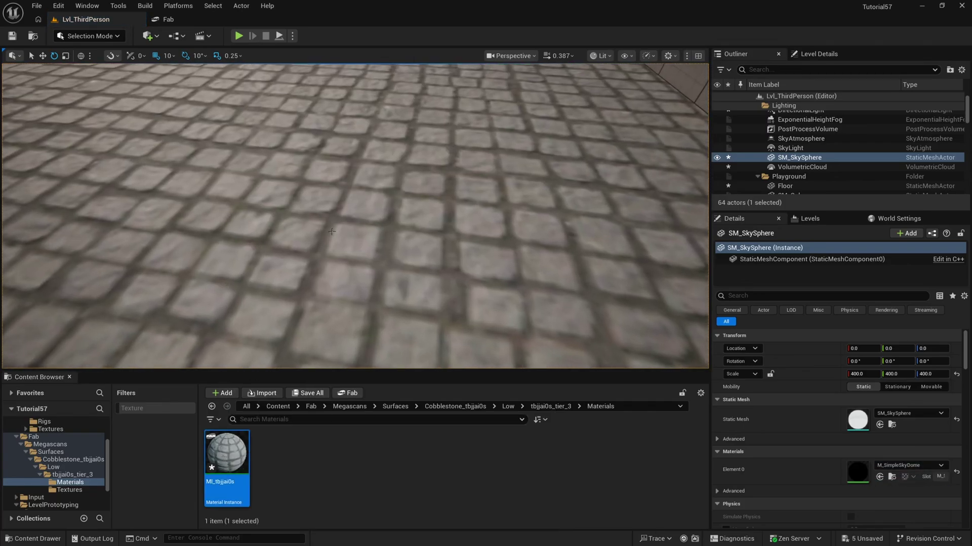
scroll(332, 231, down, 2)
click(295, 199)
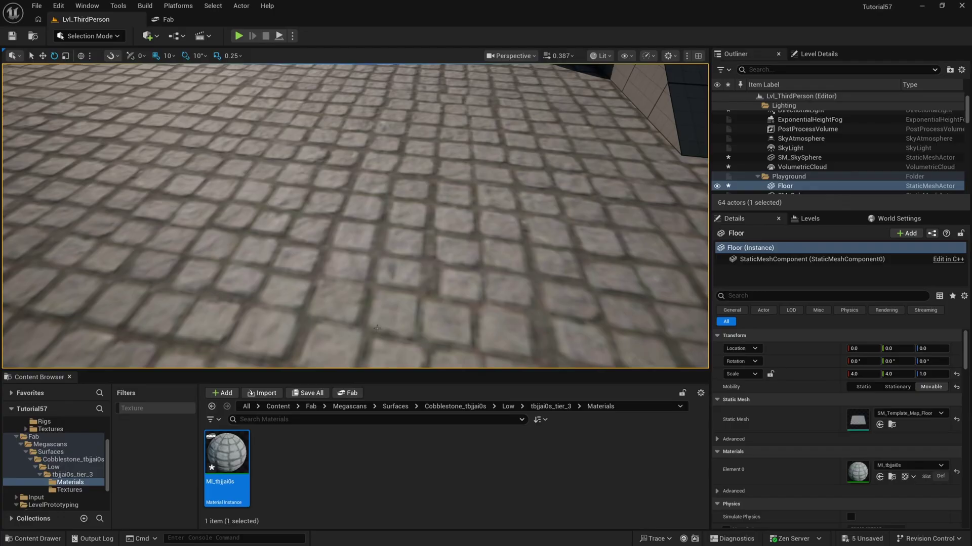
Create a new material named M_Ground in the Content folder.
click(279, 408)
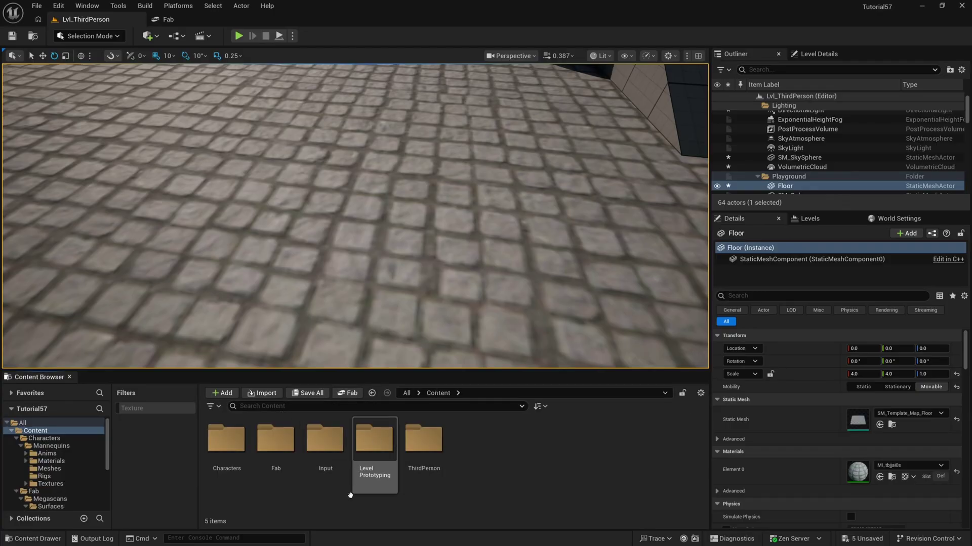
right_click(464, 451)
click(505, 213)
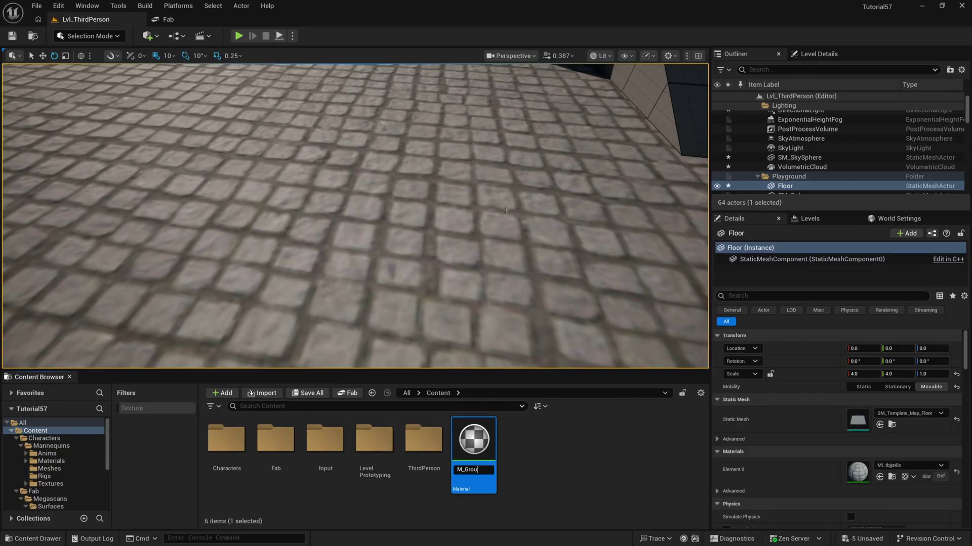
text(M_Ground)
key(Return)
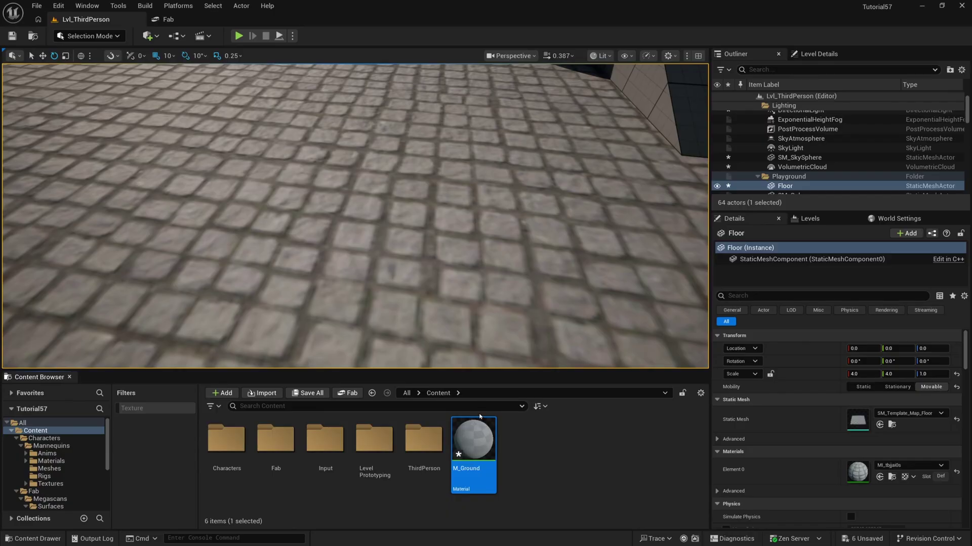
Open M_Ground in a window above the content browser and go to the Textures folder inside tbjjai0s_tier_3.
drag(639, 64, 602, 37)
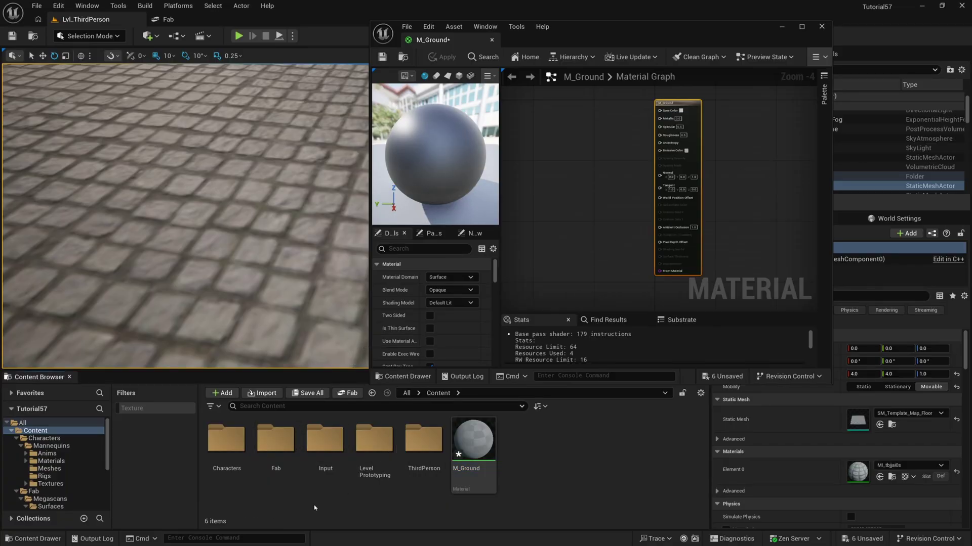
double_click(276, 439)
double_click(233, 442)
double_click(233, 442)
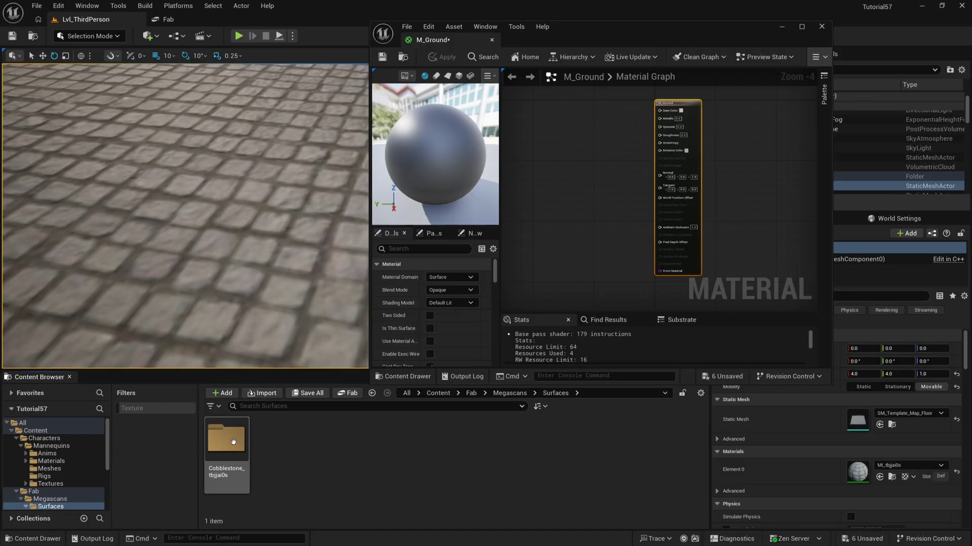
double_click(233, 442)
click(233, 442)
double_click(233, 441)
double_click(232, 445)
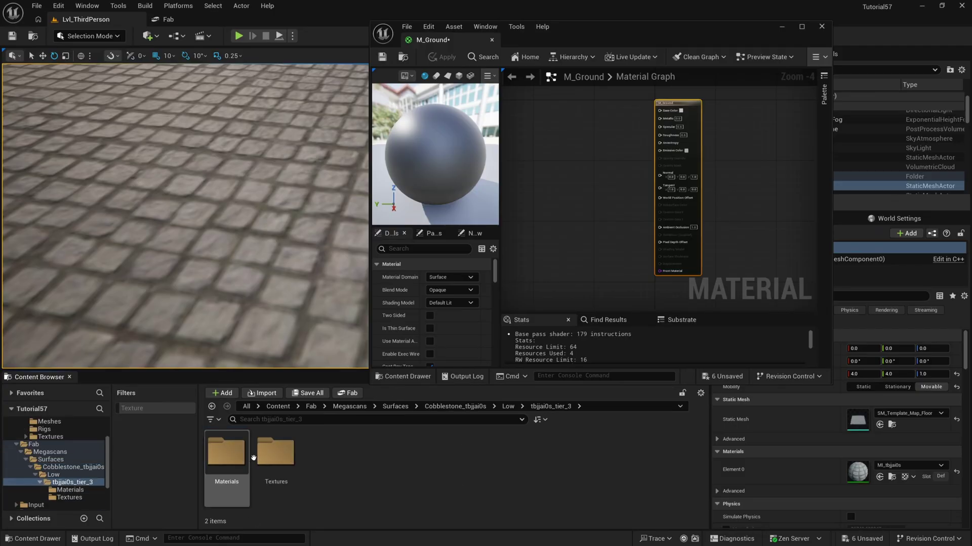
double_click(276, 448)
Add all three cobblestone textures to the M_Ground material graph and arrange their Texture Sample nodes in a column.
click(231, 459)
shift+click(326, 458)
drag(325, 458, 539, 174)
double_click(600, 40)
scroll(495, 293, up, 3)
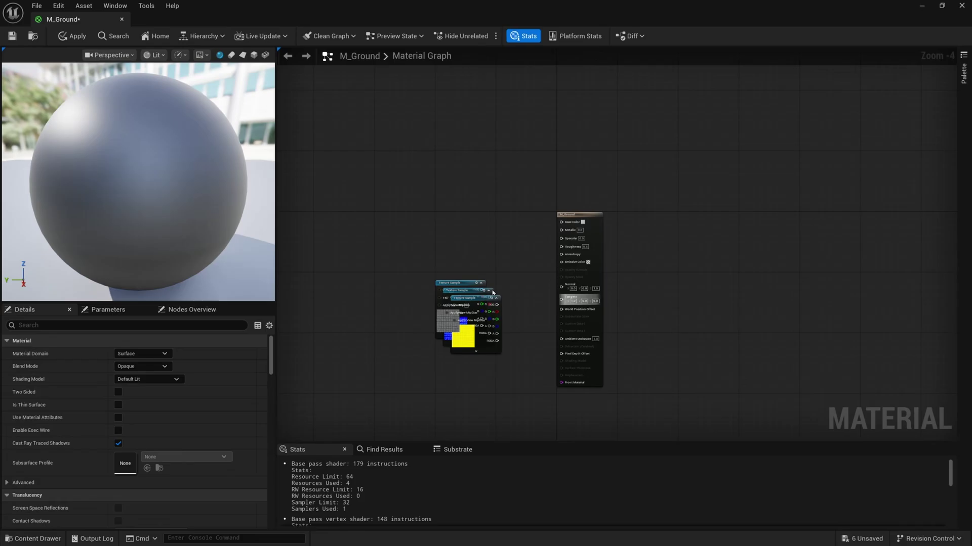
drag(475, 302, 477, 182)
drag(453, 401, 447, 458)
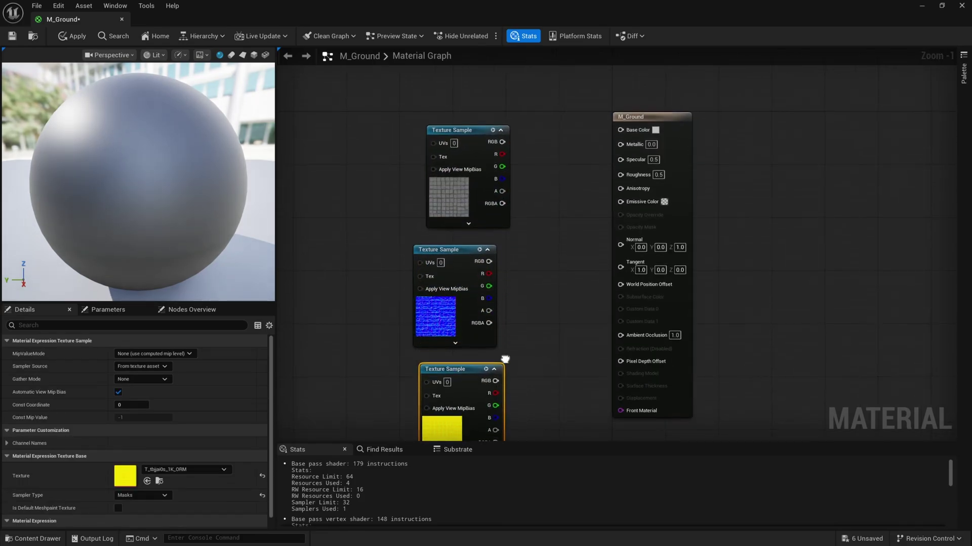
right_drag(504, 360, 501, 346)
drag(472, 184, 456, 184)
Connect the colour and normal textures' RGB to Base Color and Normal, and ORM red, green and blue to Ambient Occlusion, Roughness and Metallic.
drag(486, 129, 617, 116)
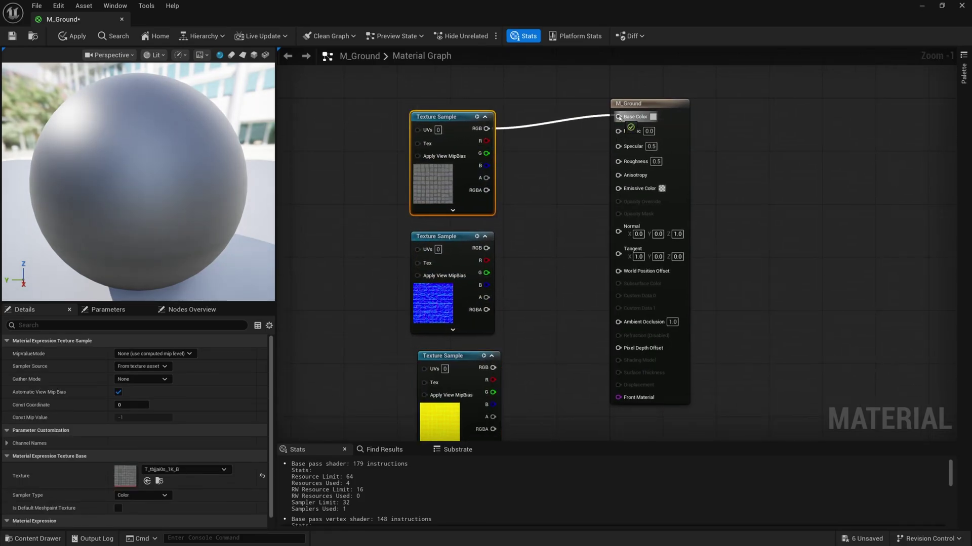
drag(486, 256, 618, 230)
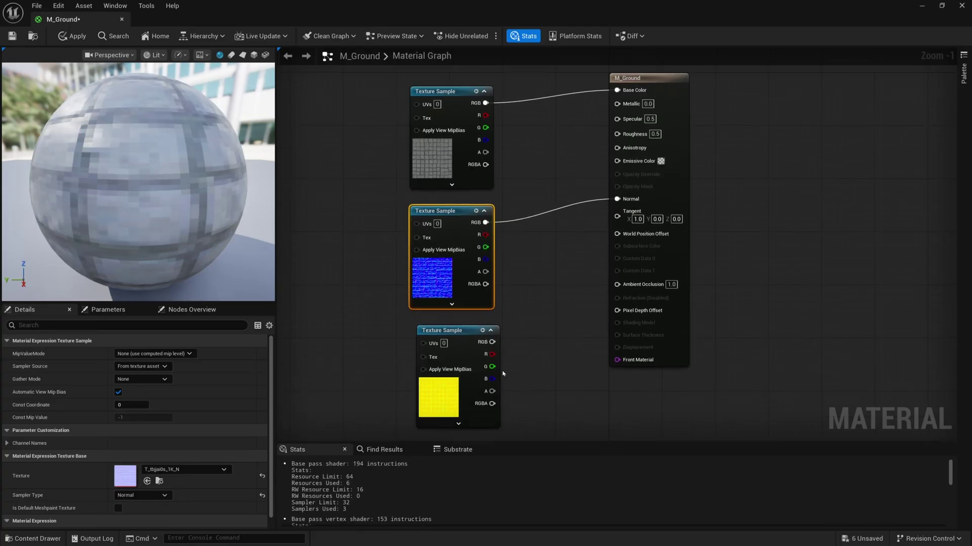
drag(489, 355, 617, 134)
drag(491, 379, 617, 103)
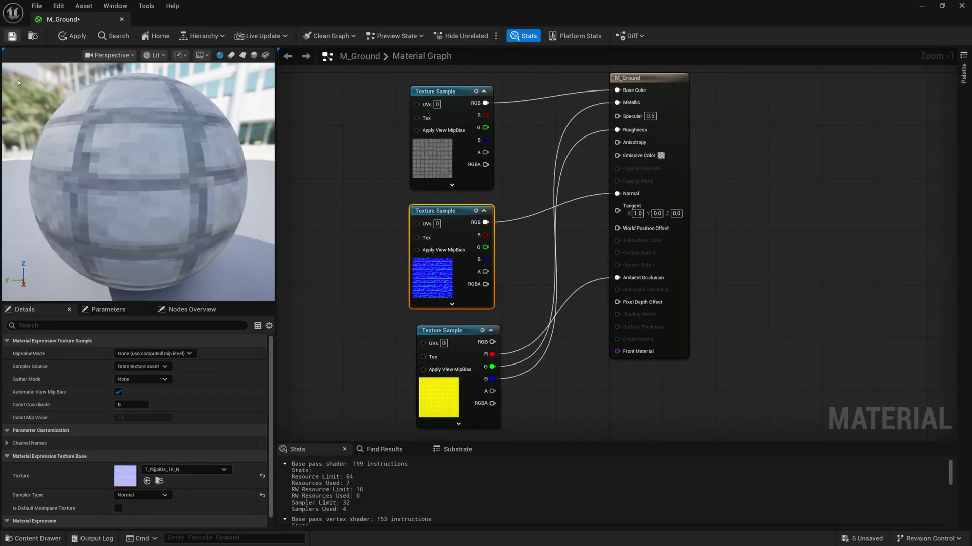
Save and close the M_Ground material and apply it to the floor from the Content folder.
key(ctrl+s)
click(122, 19)
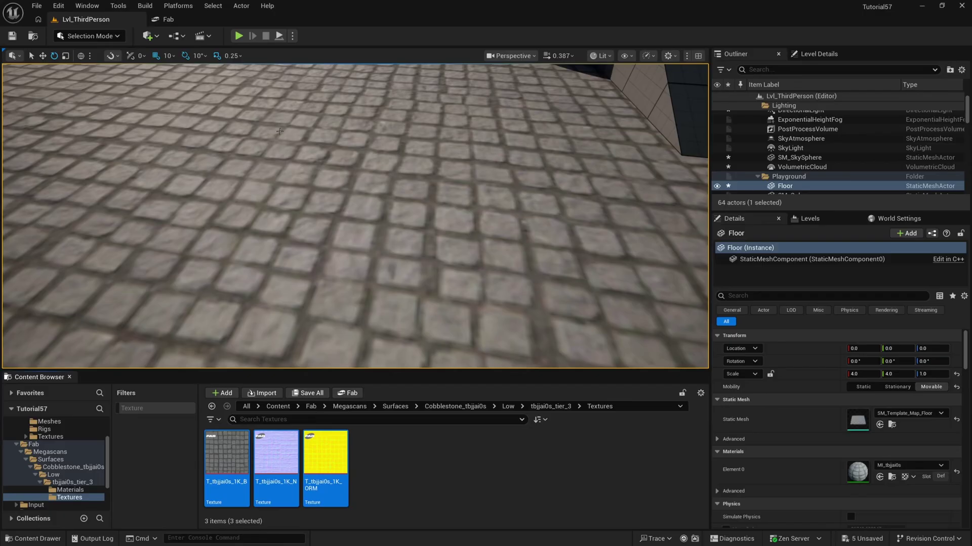
click(261, 409)
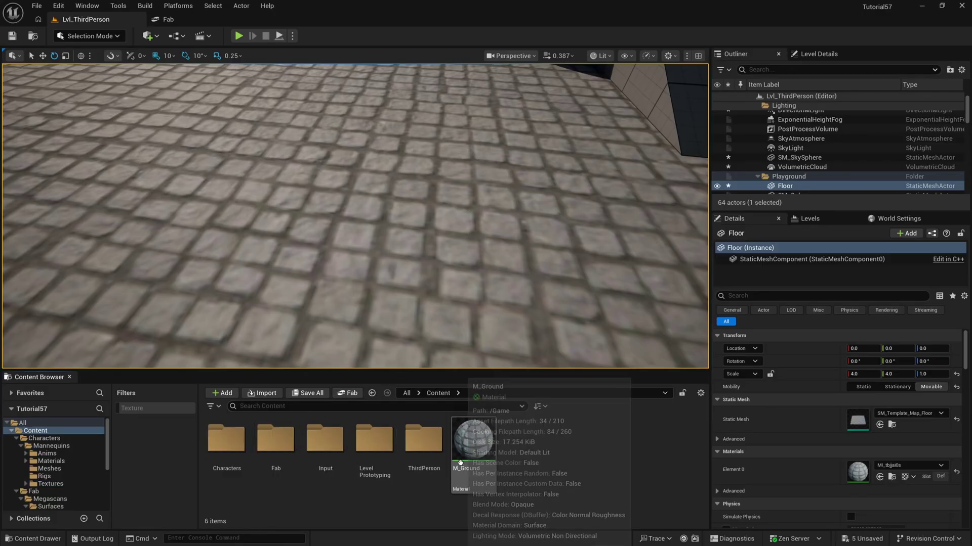
drag(473, 438, 319, 276)
key(w)
right_drag(319, 276, 346, 257)
key(s)
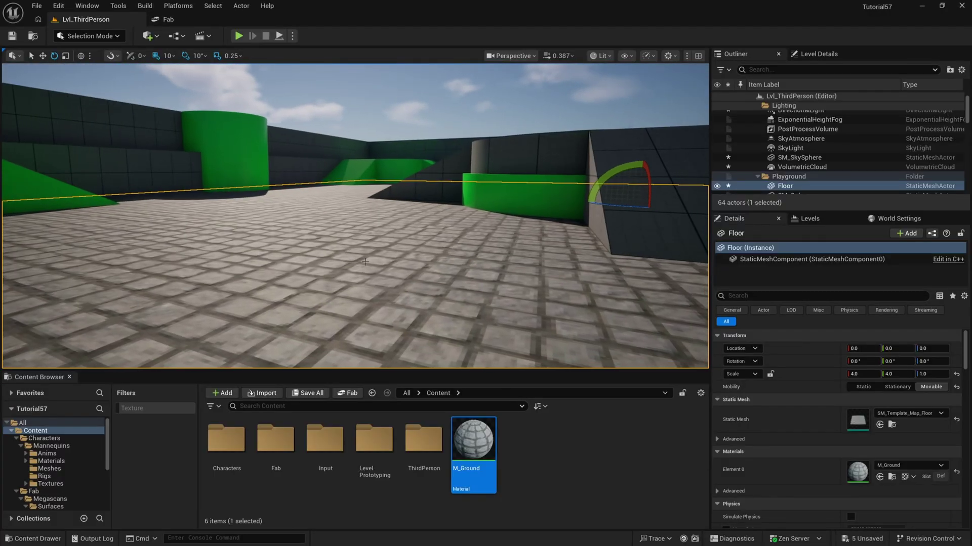
Change the sunlight direction over the cobblestone floor and end the play preview of the level.
click(365, 130)
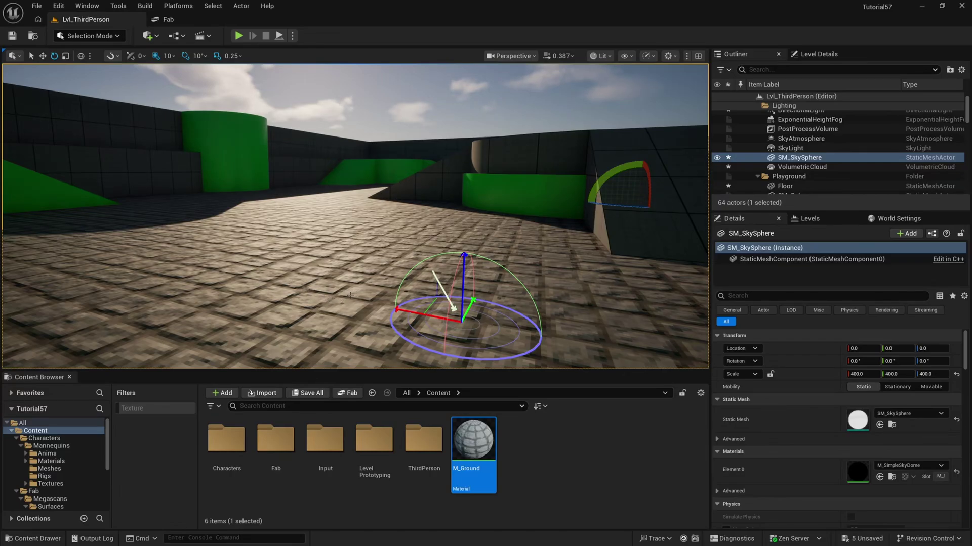
key(ctrl+l)
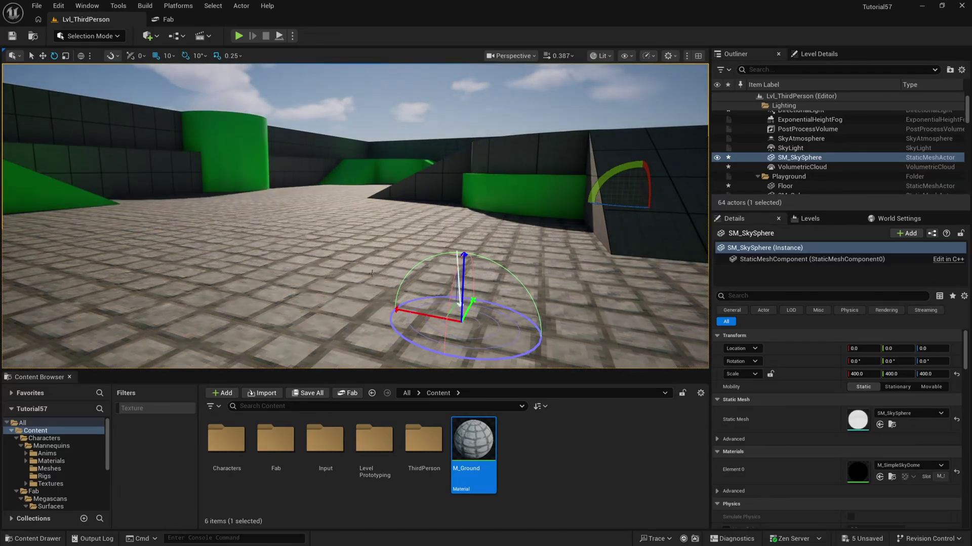
key(ctrl+l)
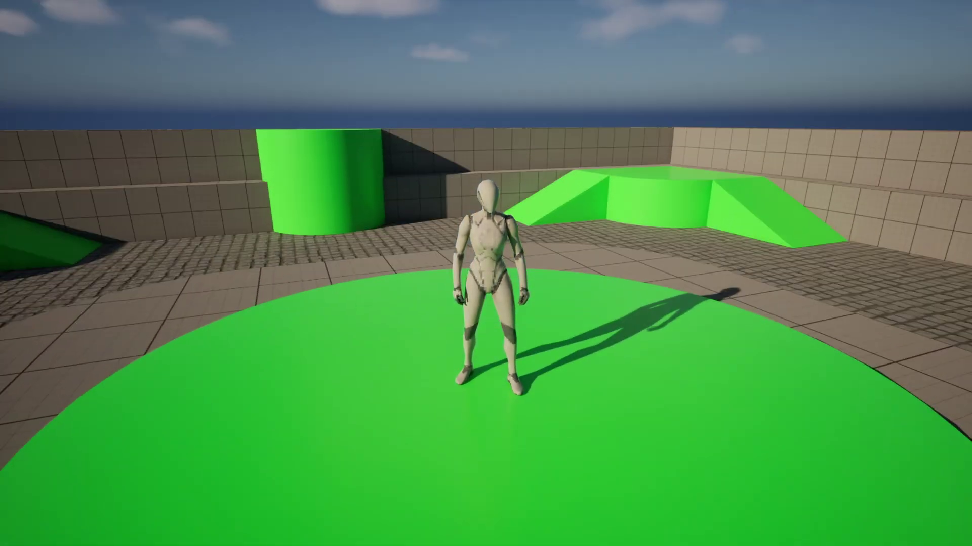
key(Escape)
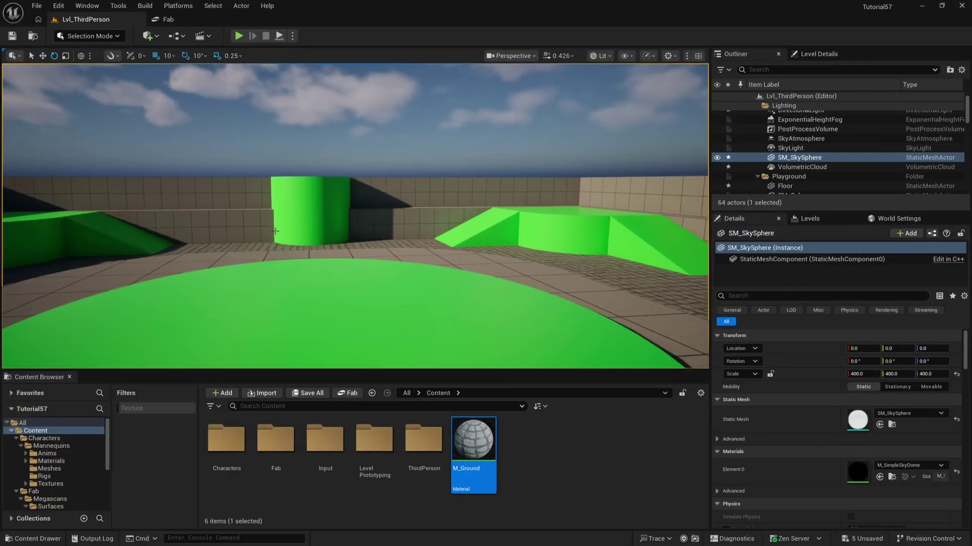
Open the SKM_Quinn_Simple skeletal mesh from the Meshes folder inside Characters/Mannequins.
click(561, 449)
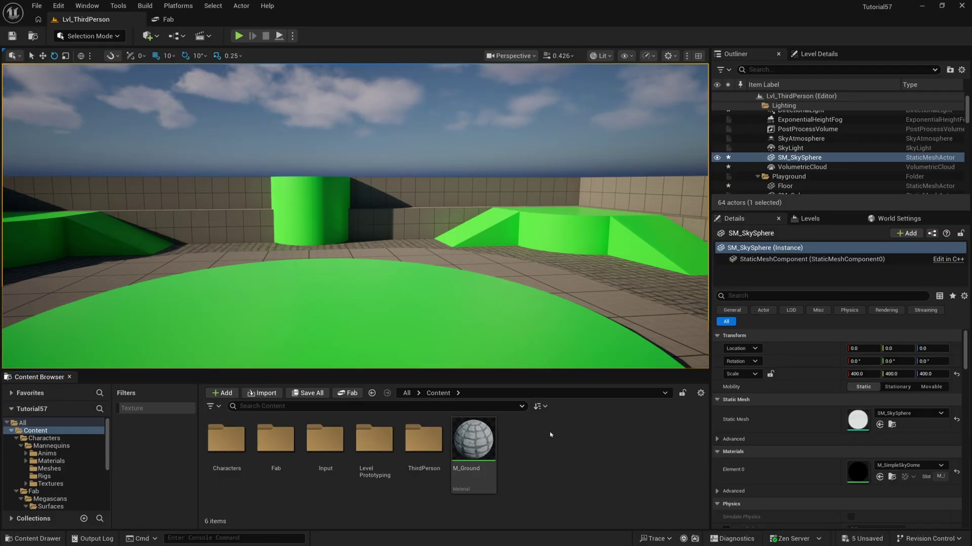
double_click(223, 450)
double_click(226, 442)
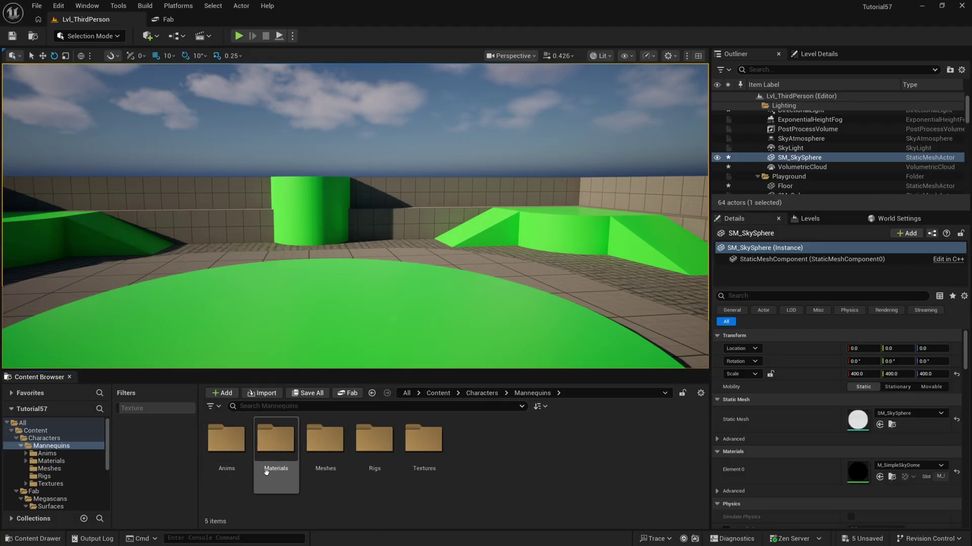
double_click(325, 440)
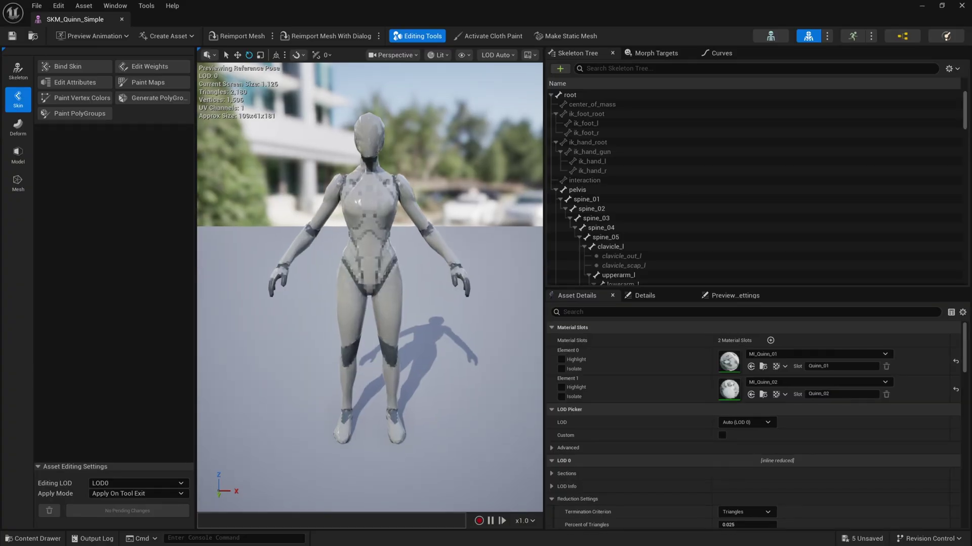
Set LOD 0's Percent of Triangles to 1.0, apply the change and view the mannequin's head up close.
scroll(657, 377, down, 3)
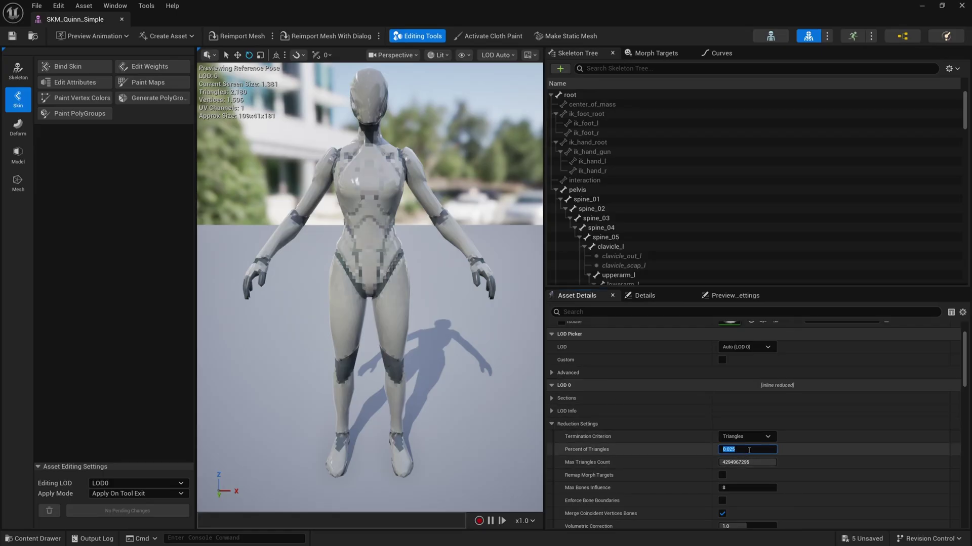
scroll(813, 456, down, 4)
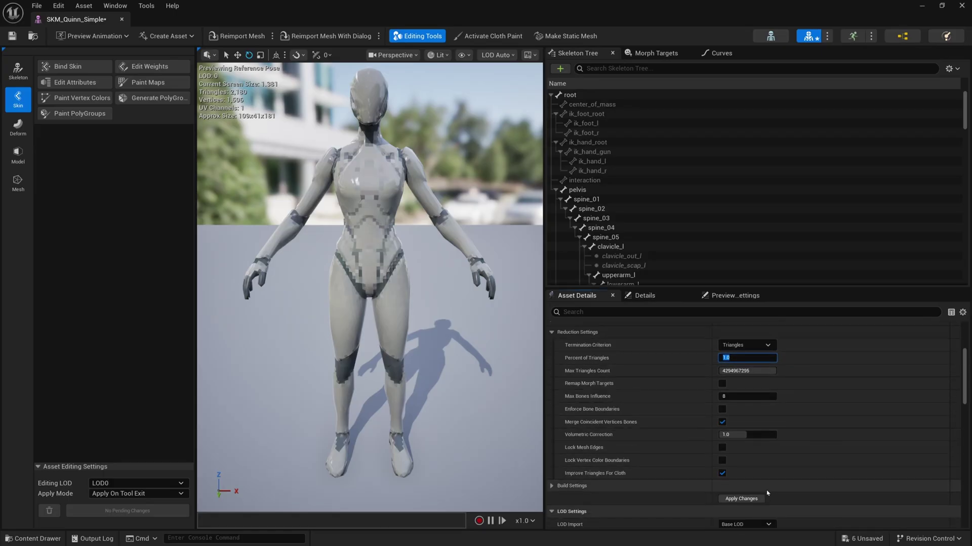
click(761, 498)
key(w)
right_drag(372, 273, 373, 220)
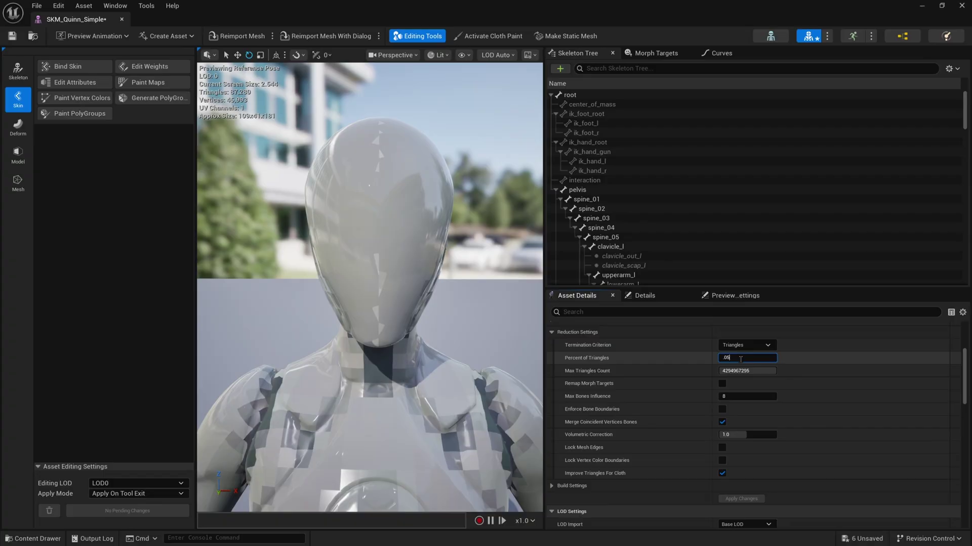
Set LOD 0's Percent of Triangles to 0.05, apply the reduction and inspect the mannequin's head, torso and arms.
click(819, 395)
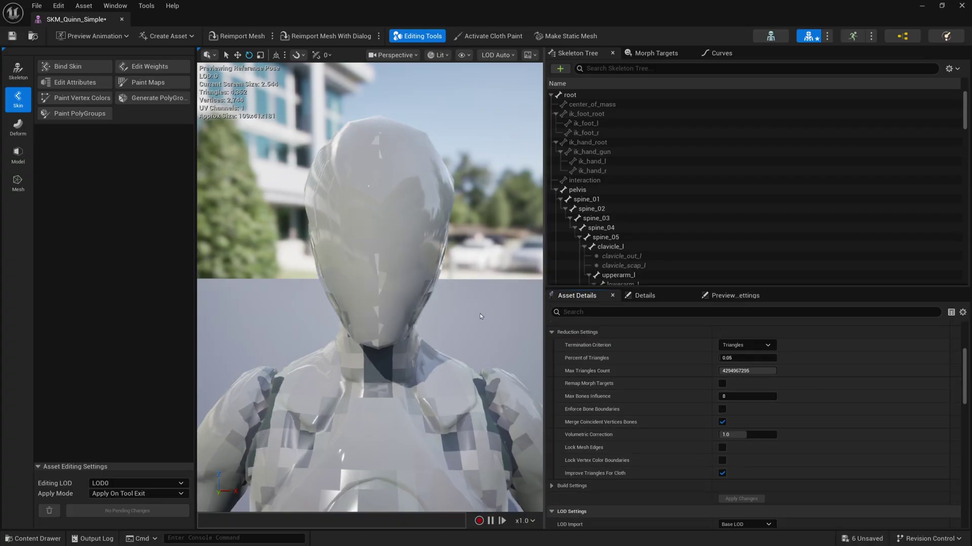
drag(479, 318, 405, 298)
right_drag(447, 334, 420, 329)
drag(391, 273, 424, 307)
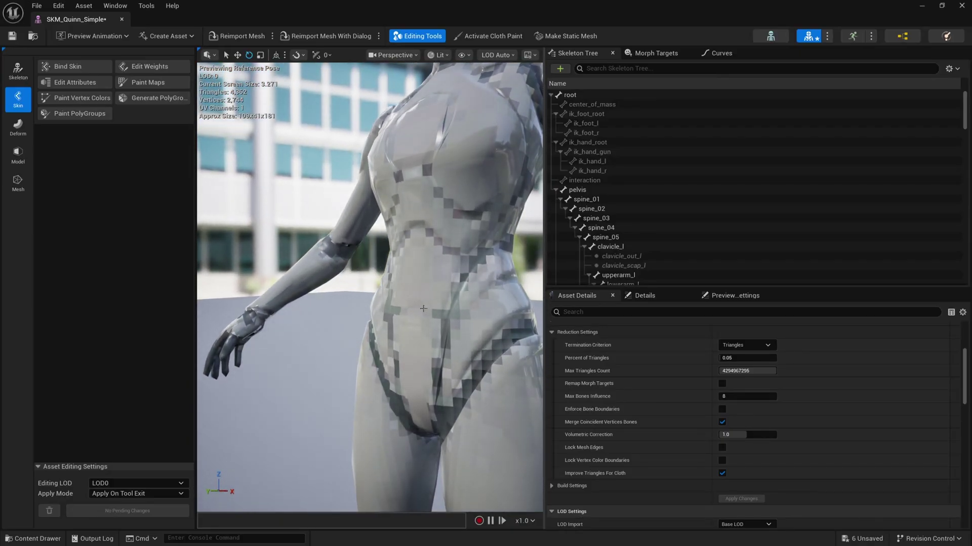
scroll(423, 308, down, 4)
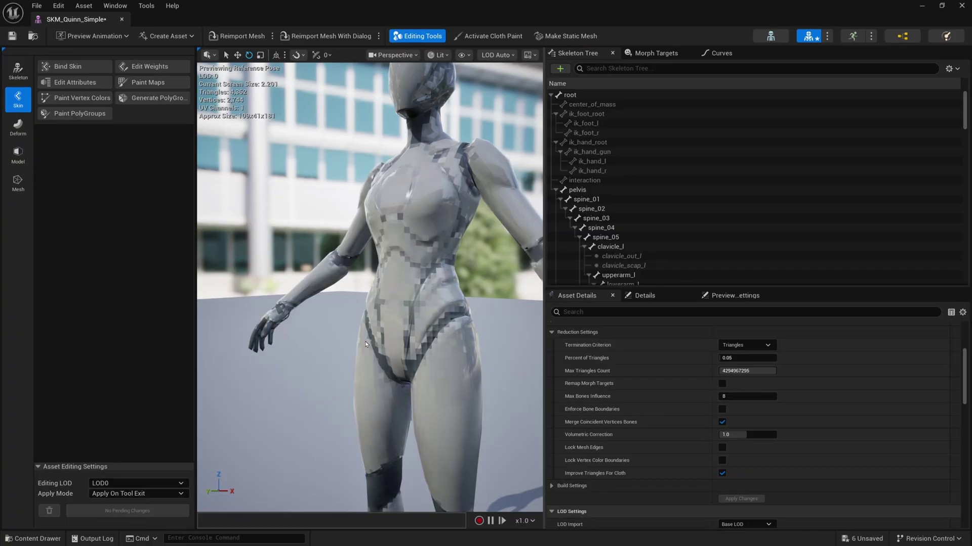
drag(387, 278, 458, 168)
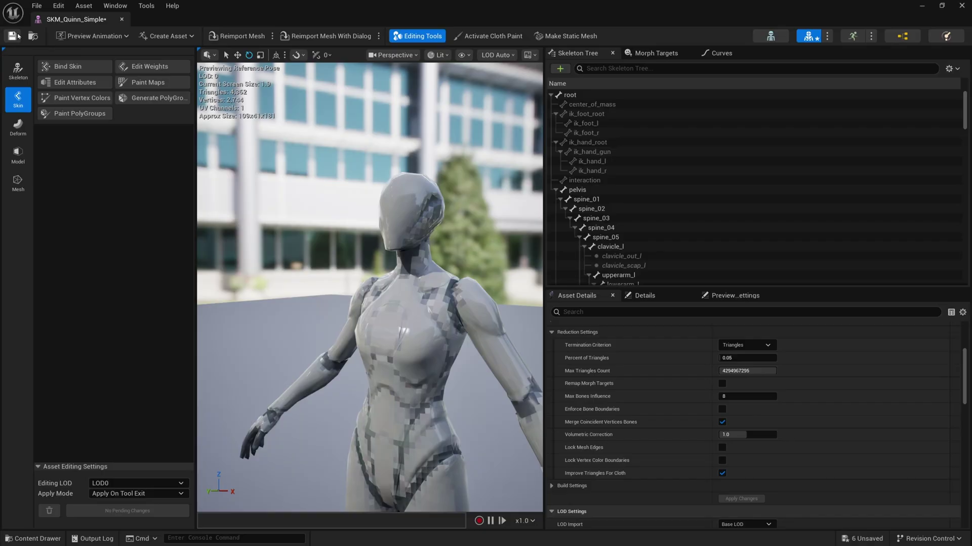
Save the SKM_Quinn_Simple mesh and close its editor.
click(12, 35)
click(121, 20)
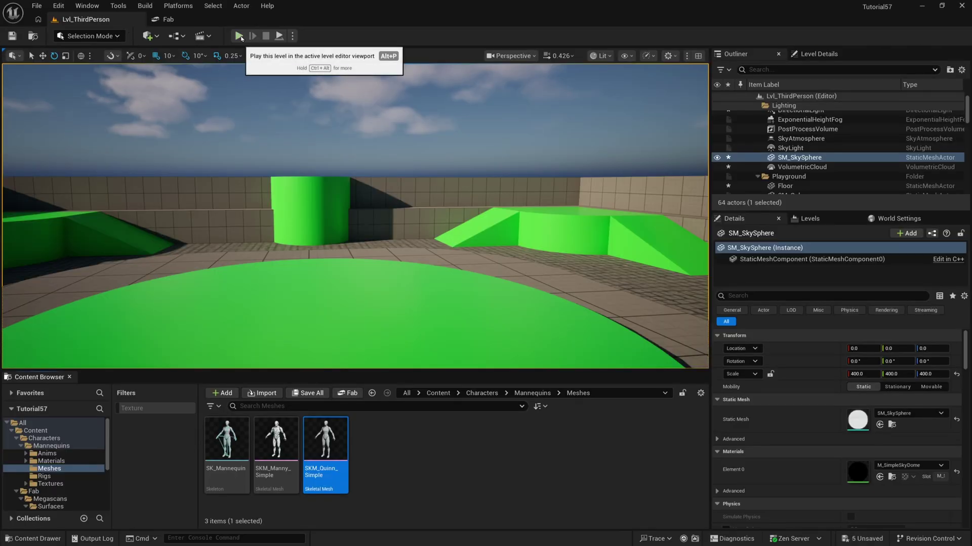